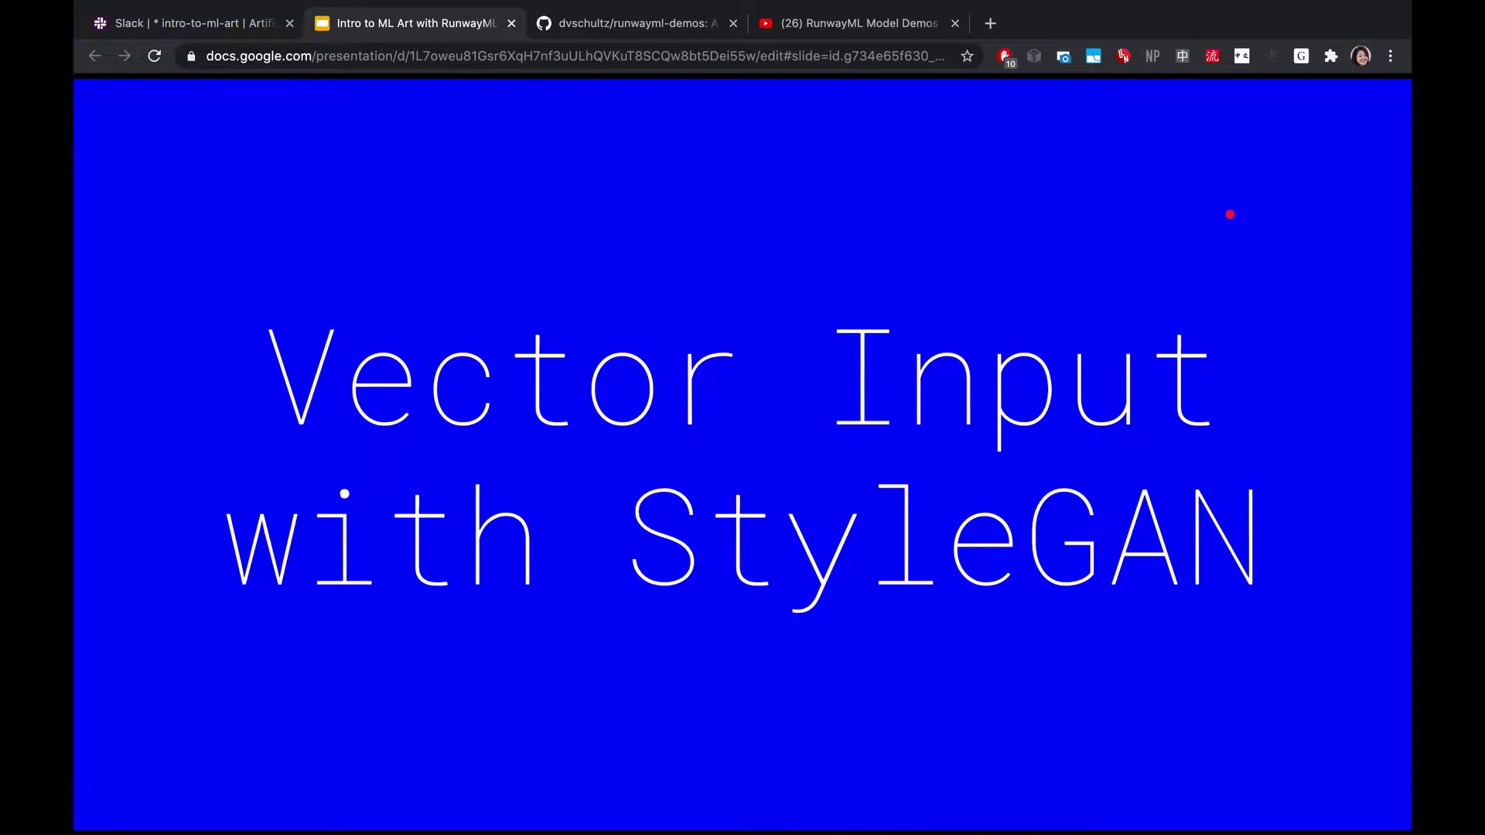
Step: Advance through the Latent Space slides, from the first face and point to slide 23's plain dot plot
key("Right")
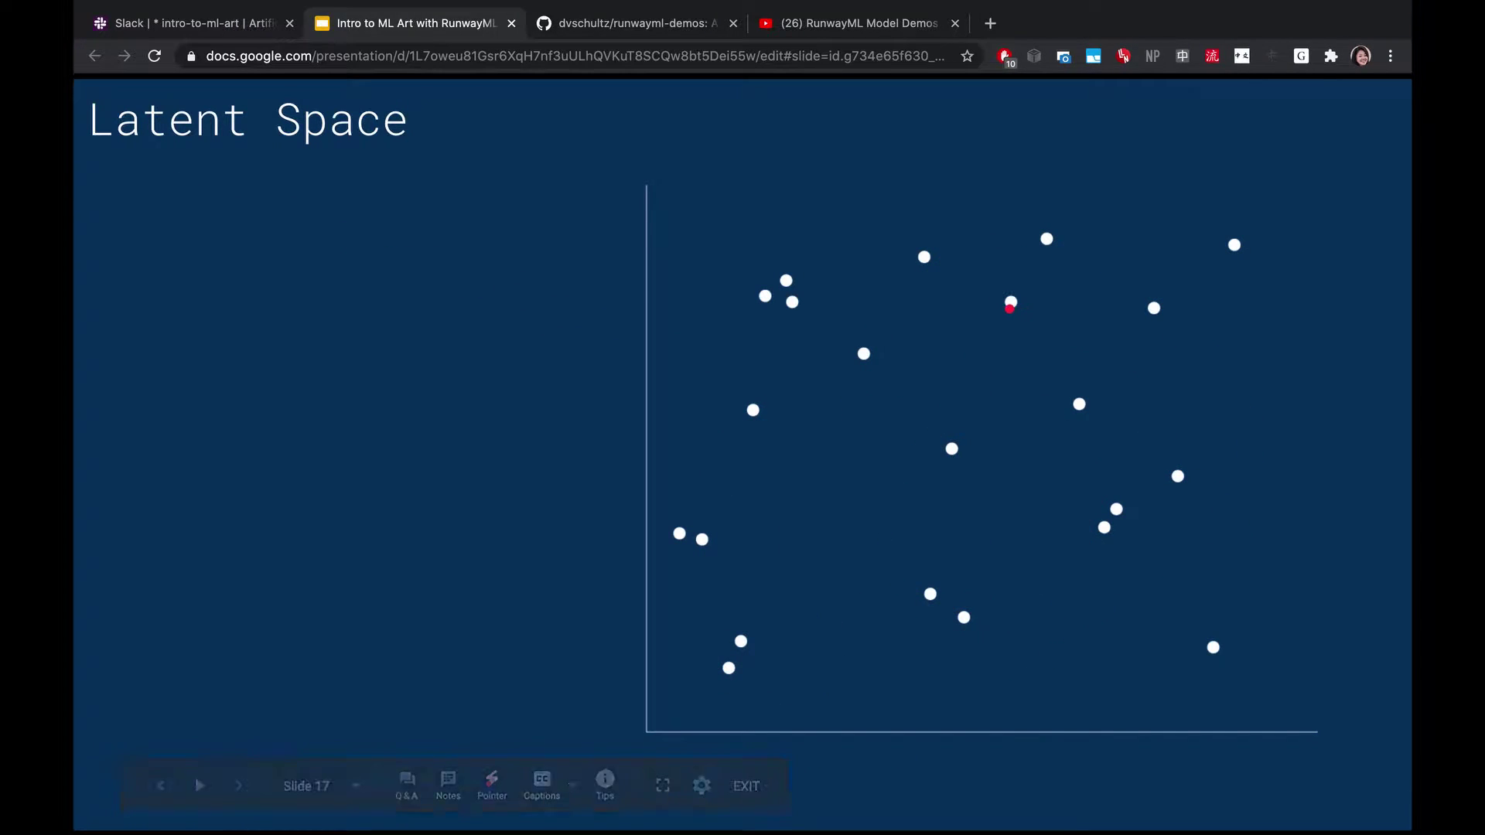
key("Right")
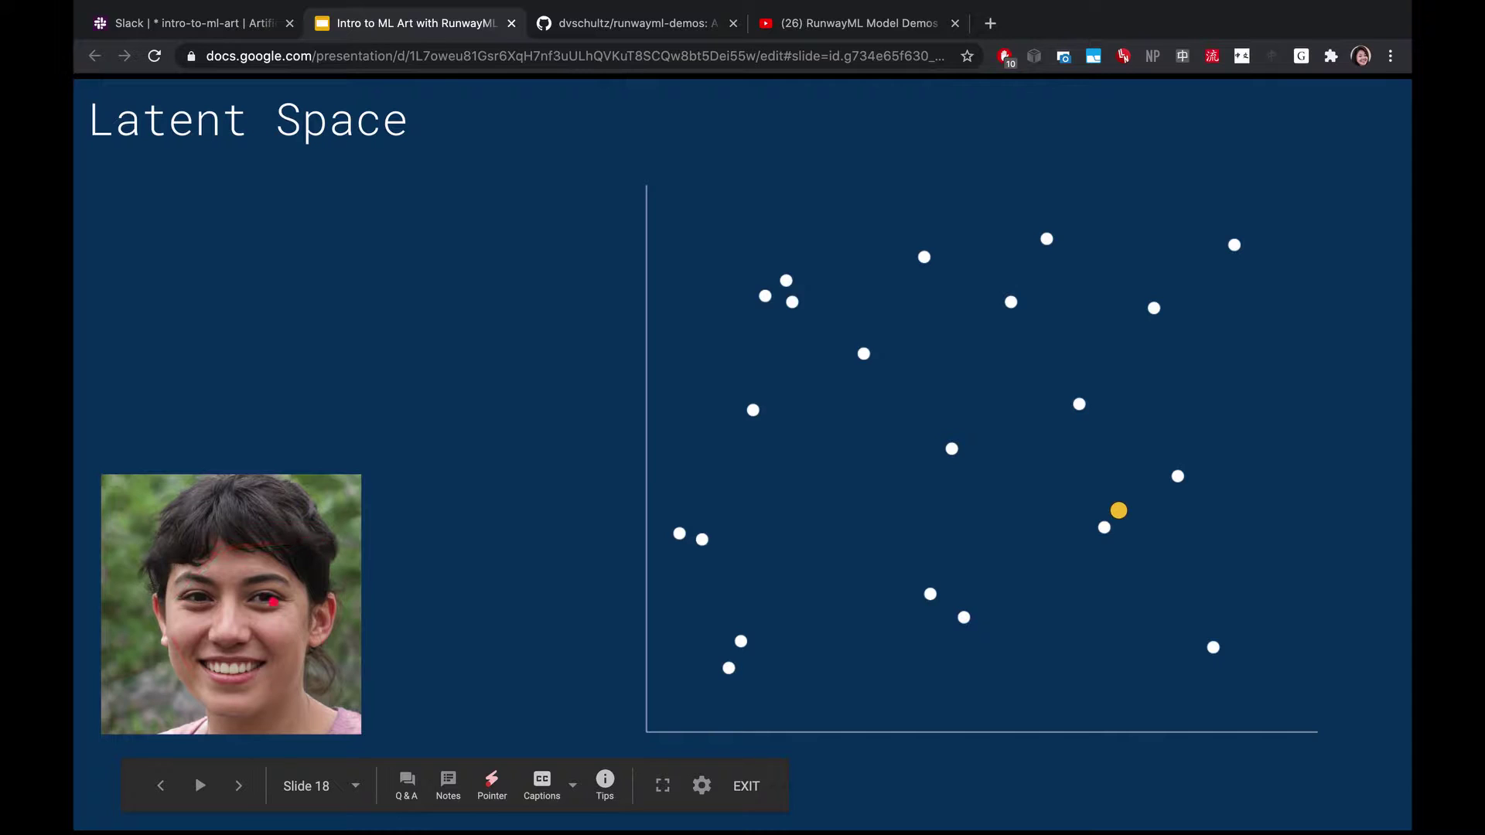
key("Right")
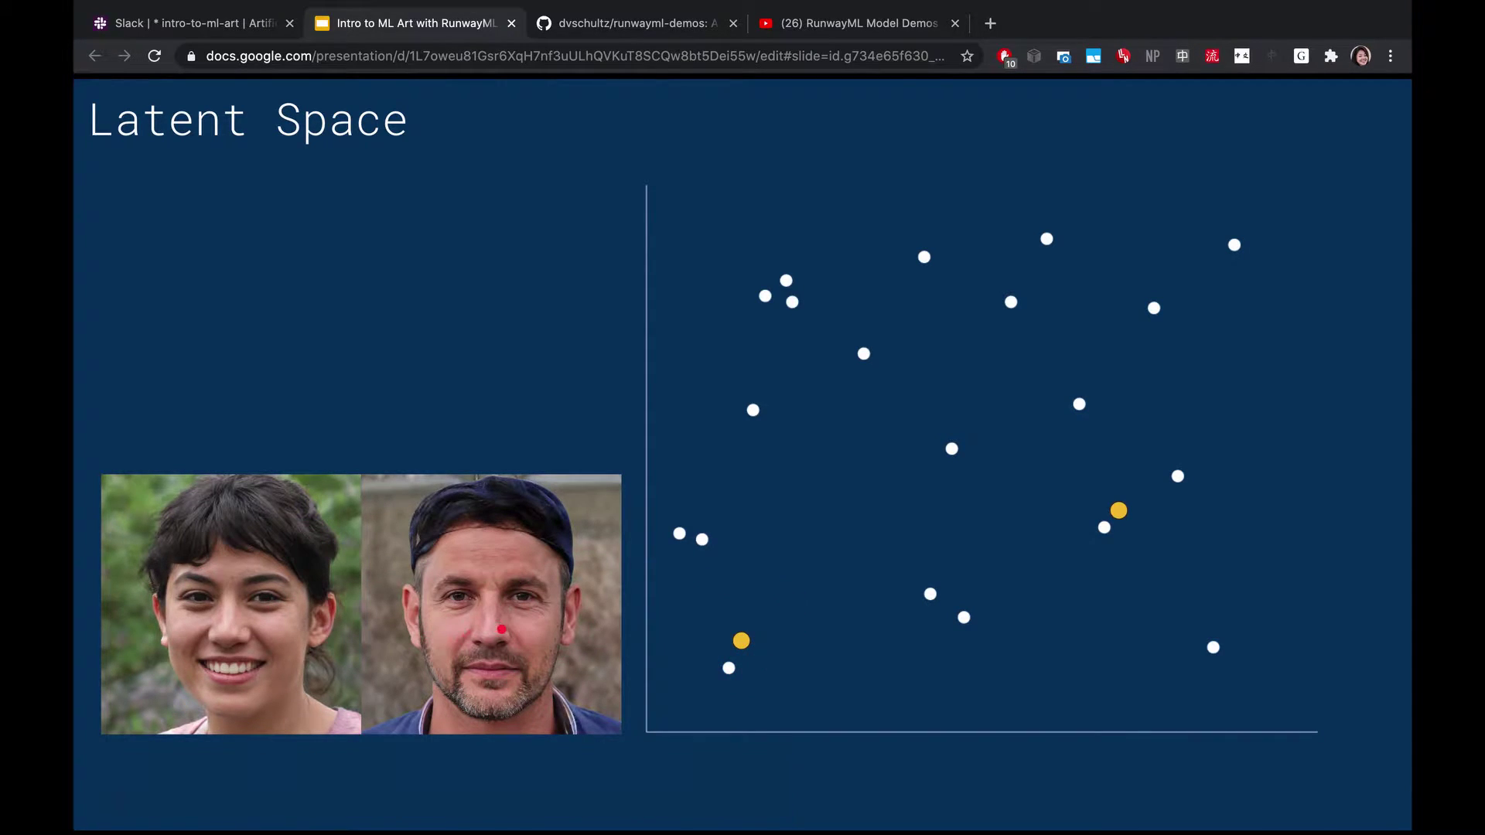
key("Right")
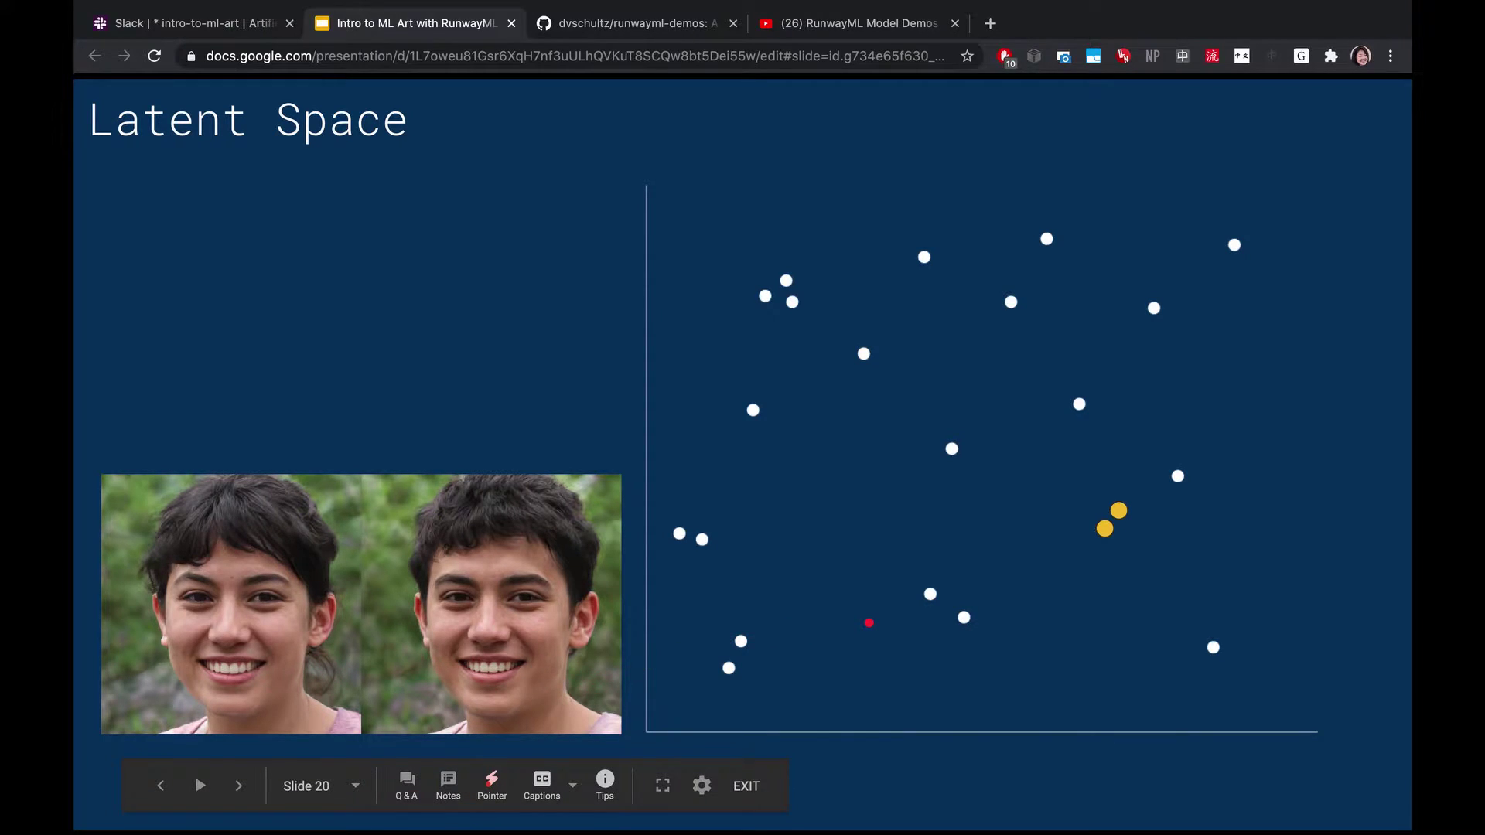
key("Right")
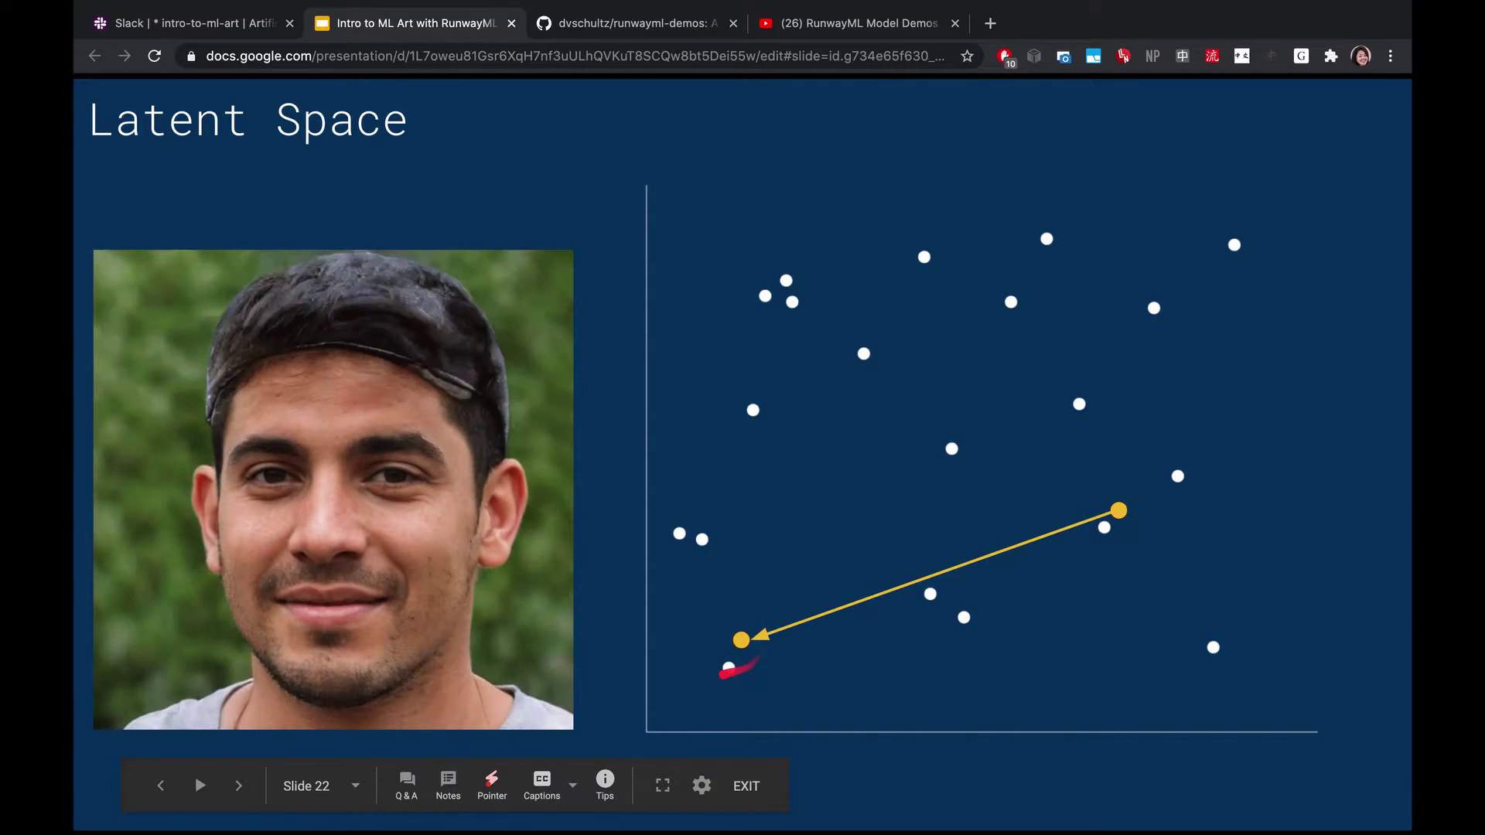
key("Right")
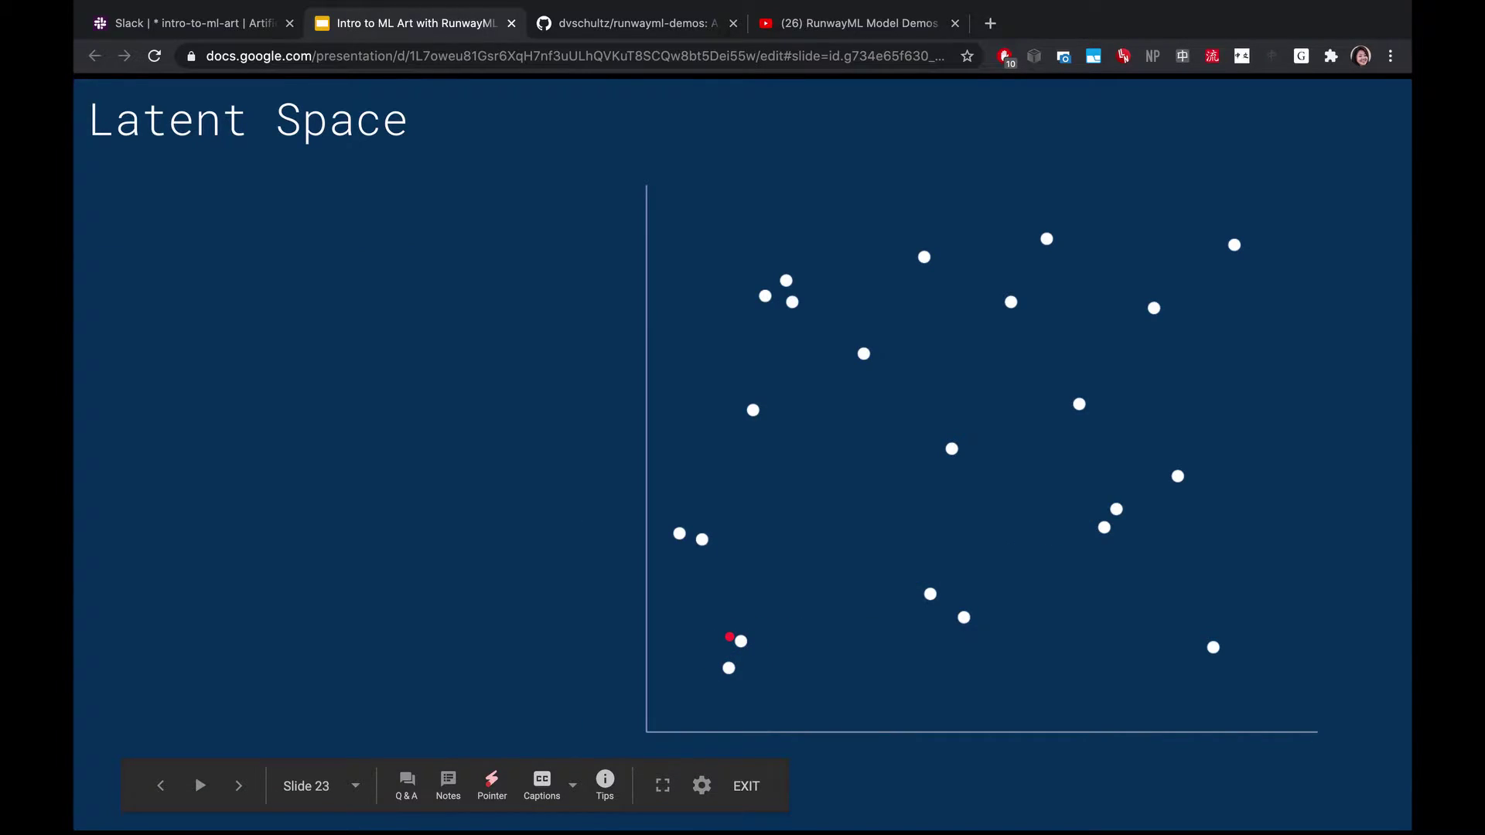
Step: Advance to slide 25 on Runway's 2D image grid, then switch to the RunwayML app
key("Right")
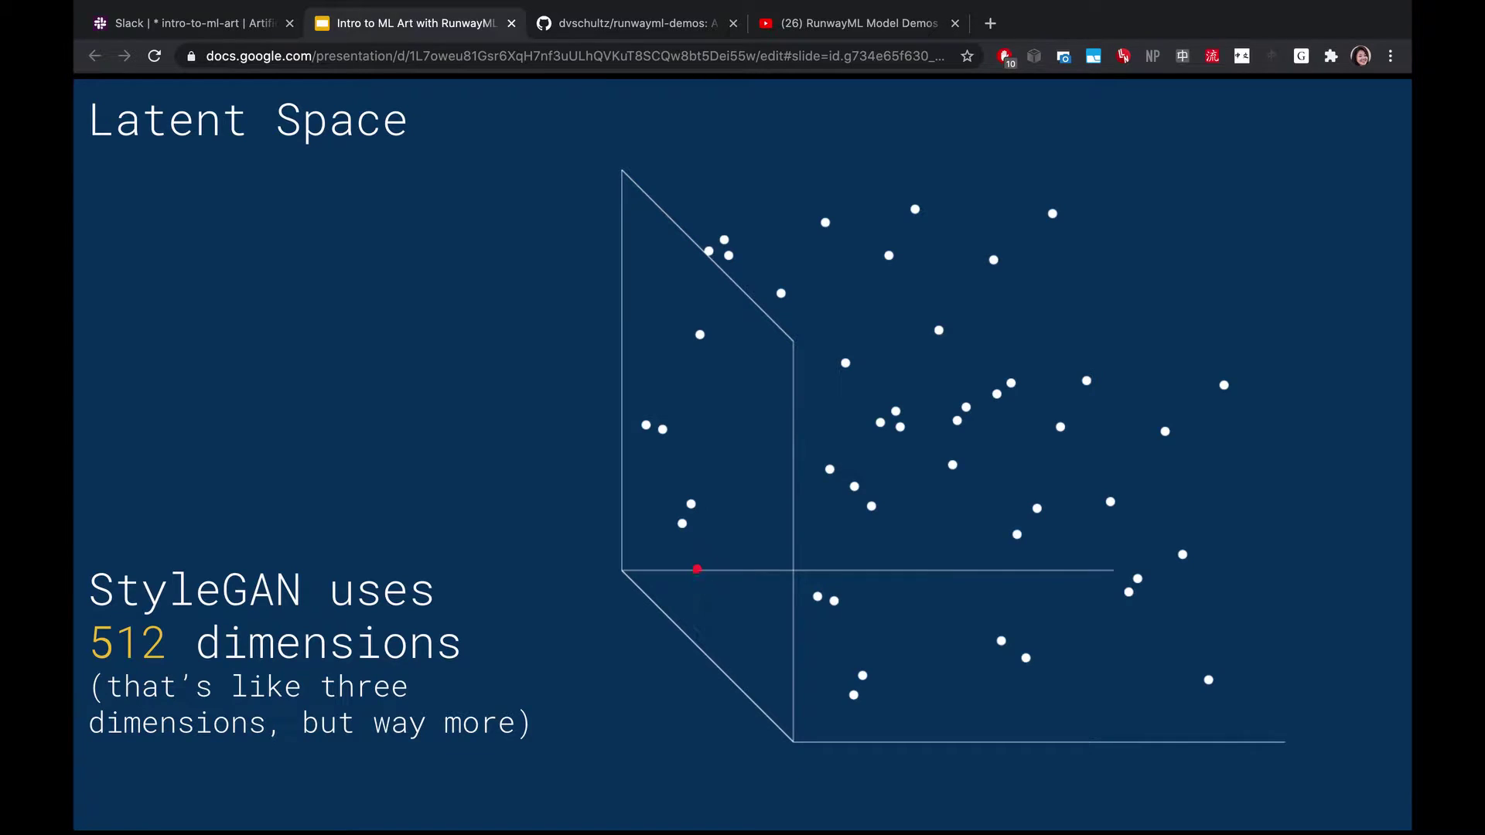
key("Left")
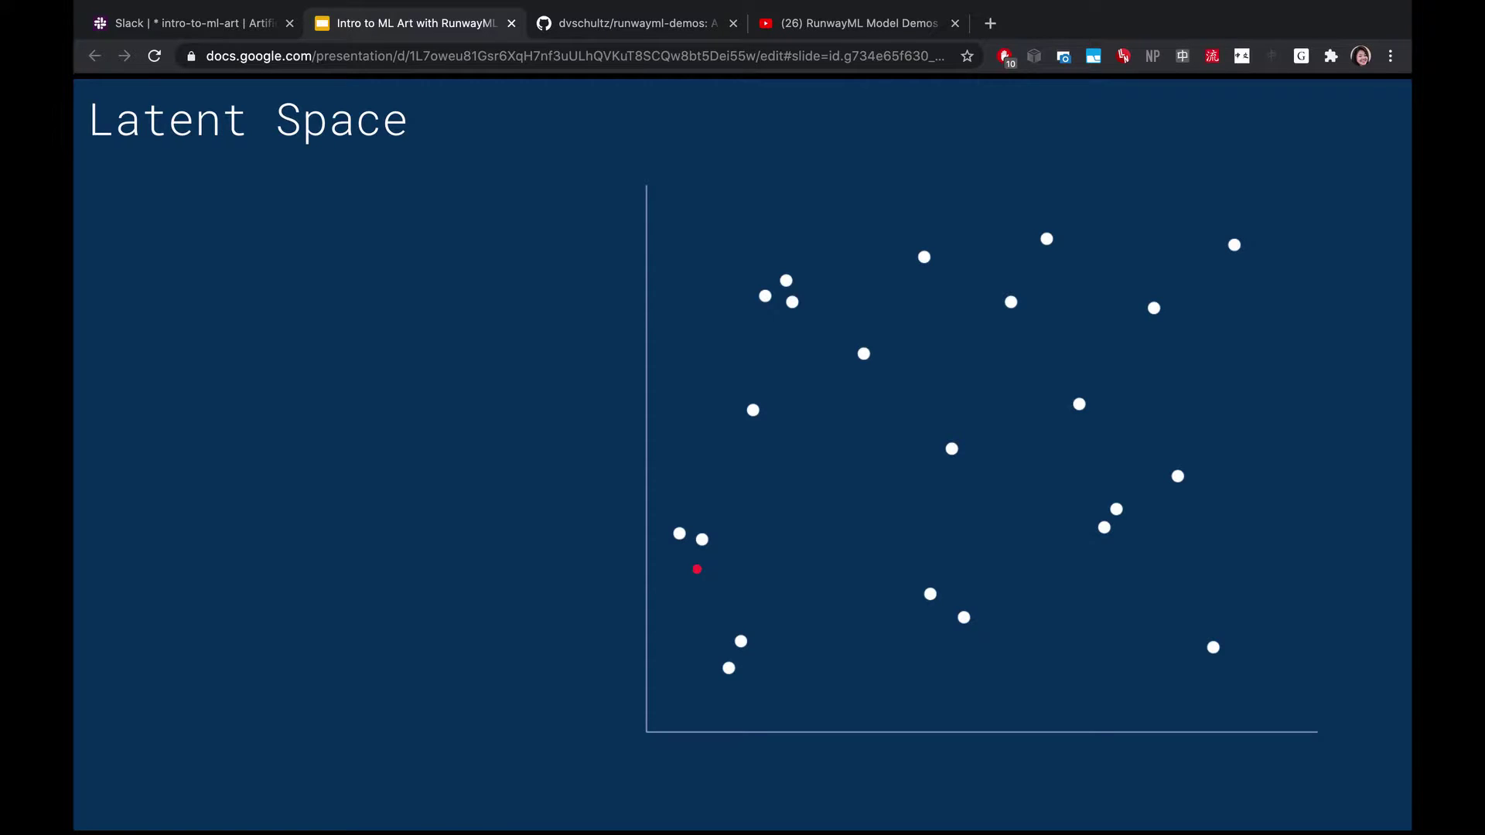
key("Right")
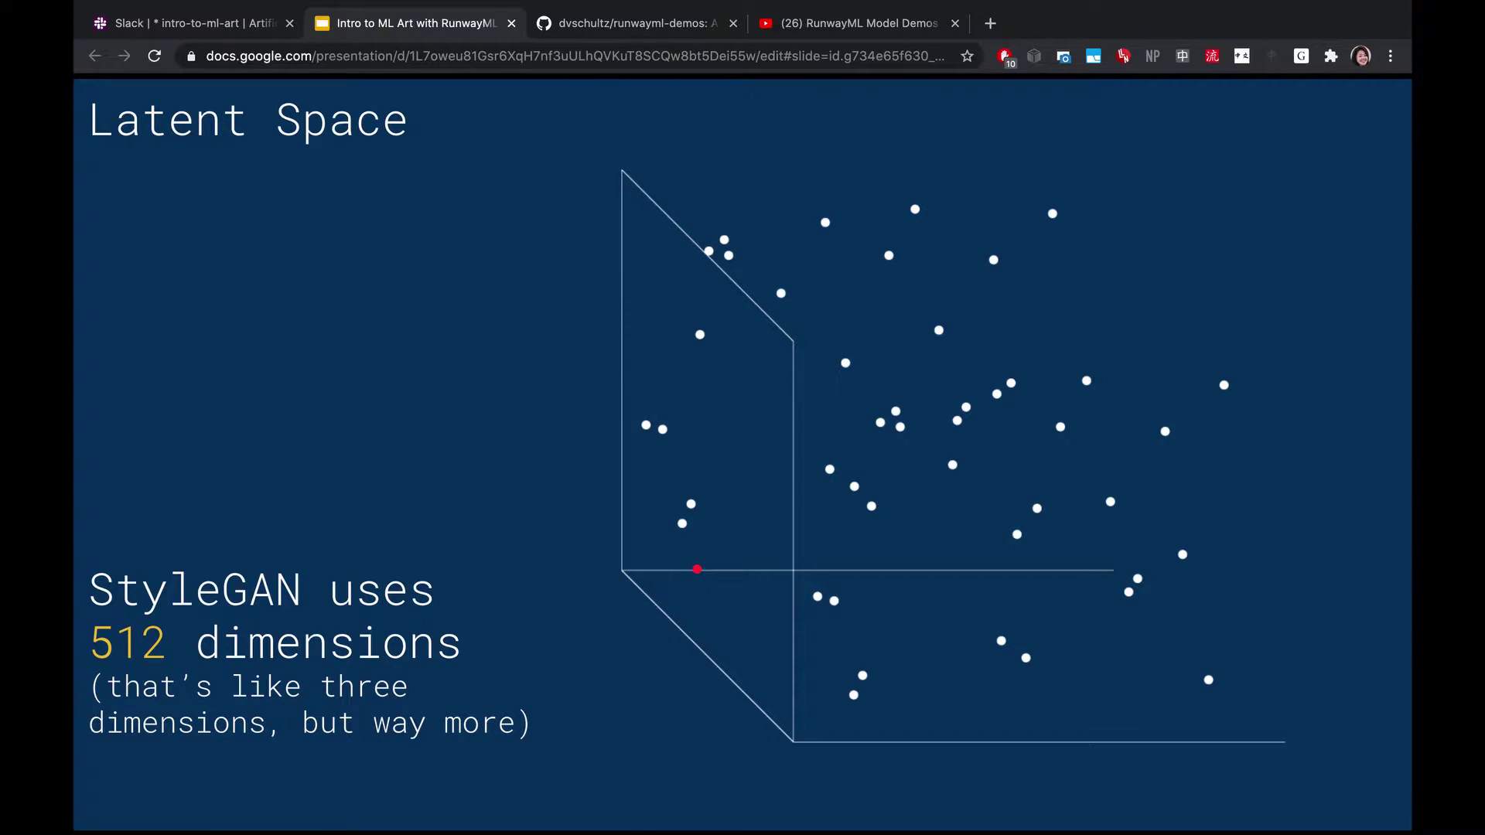
key("Right")
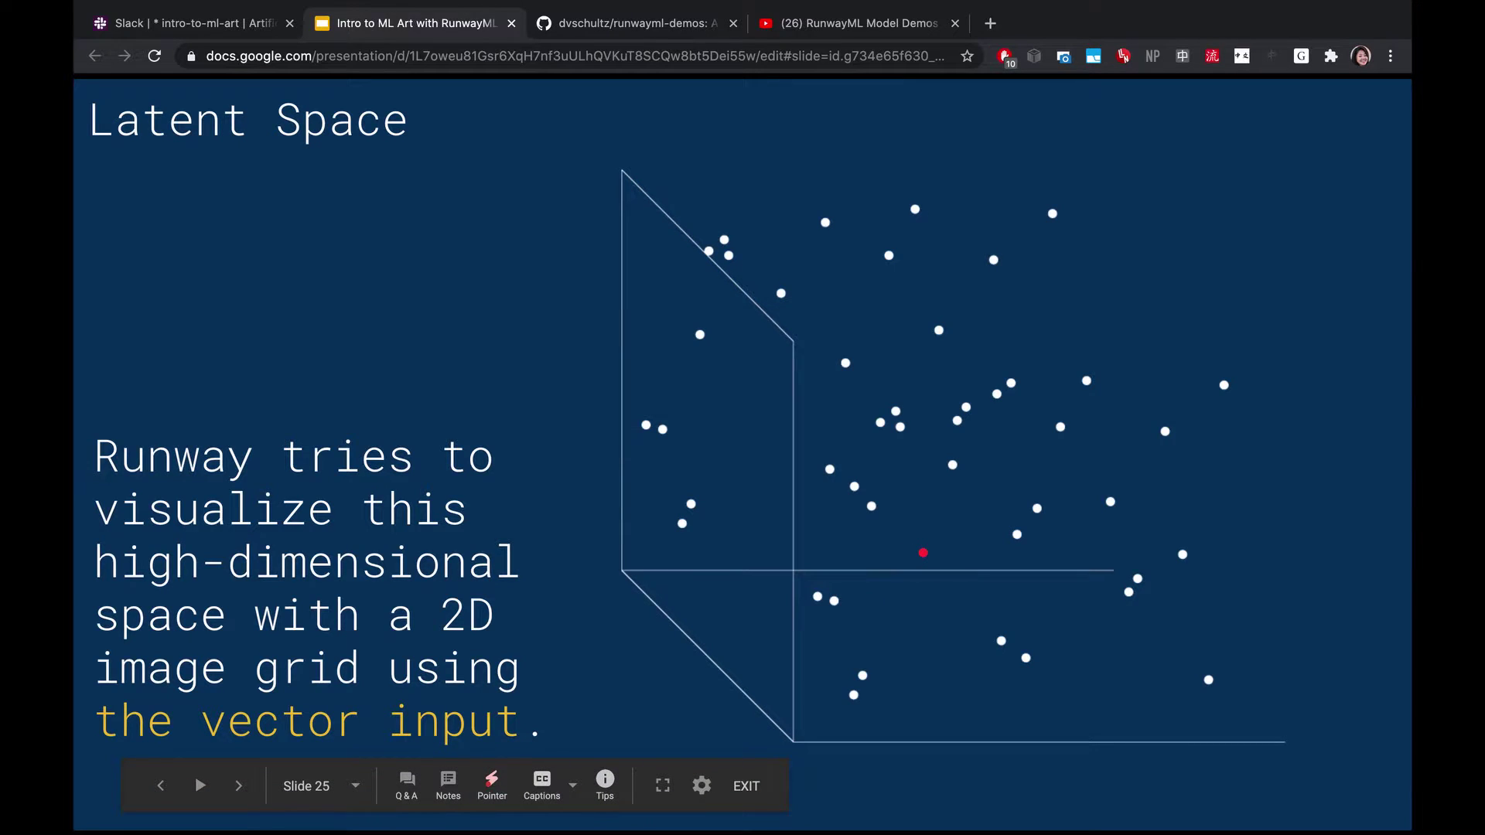
key("super+Tab")
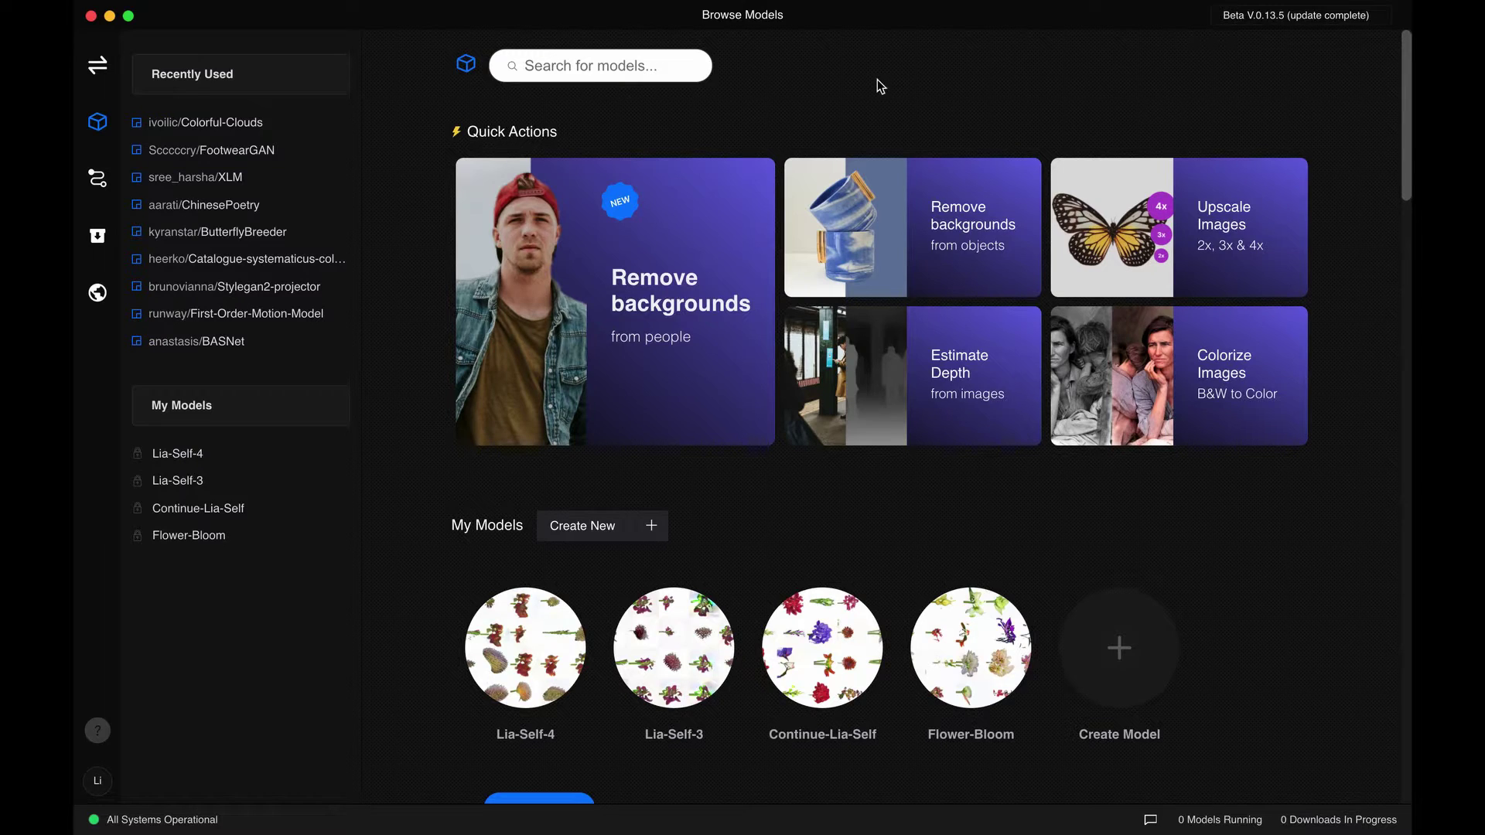
Step: Filter Browse Models to the Community (Style GAN) category
scroll(873, 80, "down", 10)
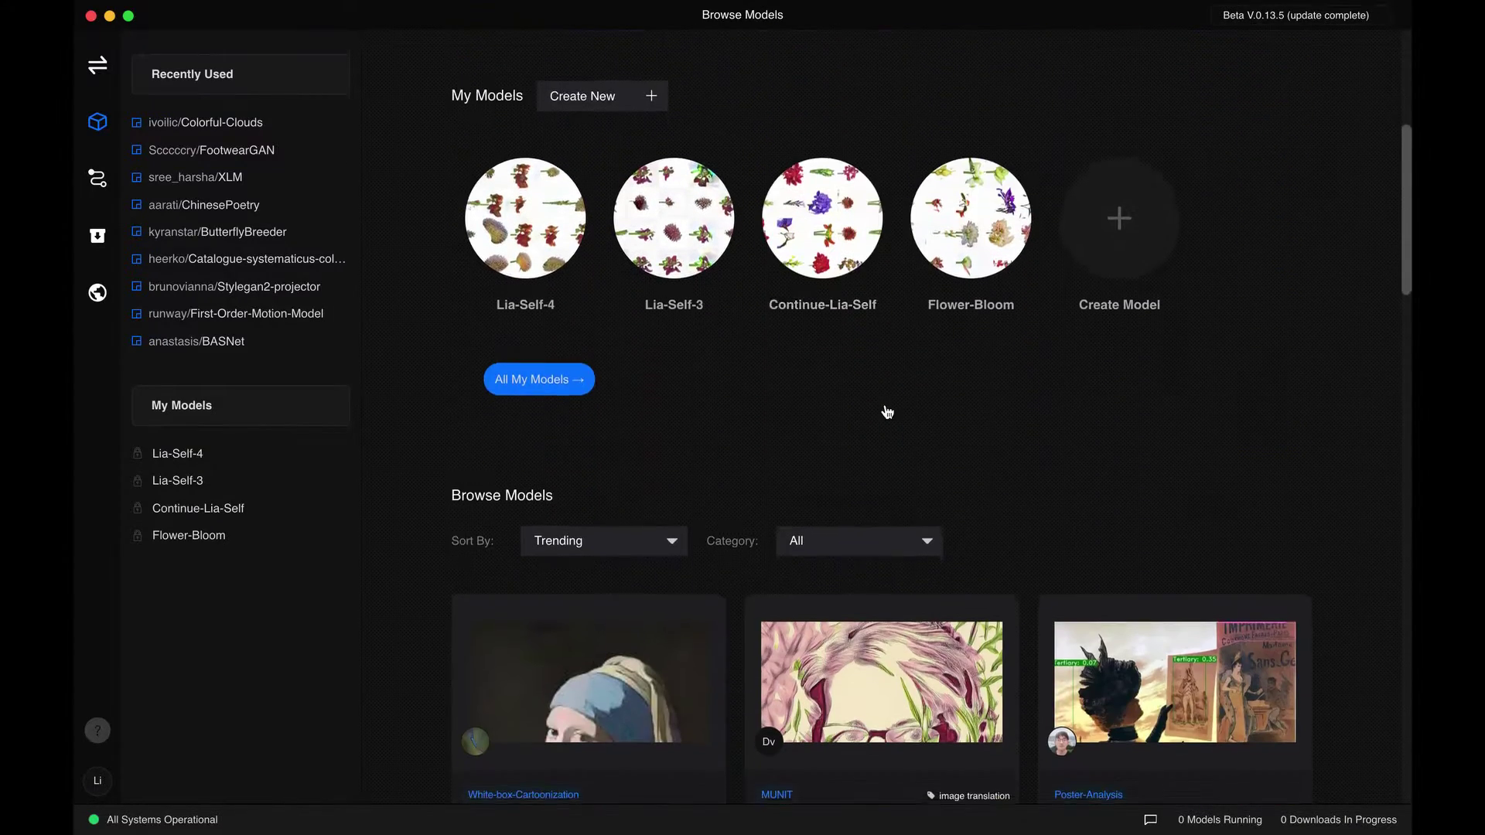
left_click(858, 276)
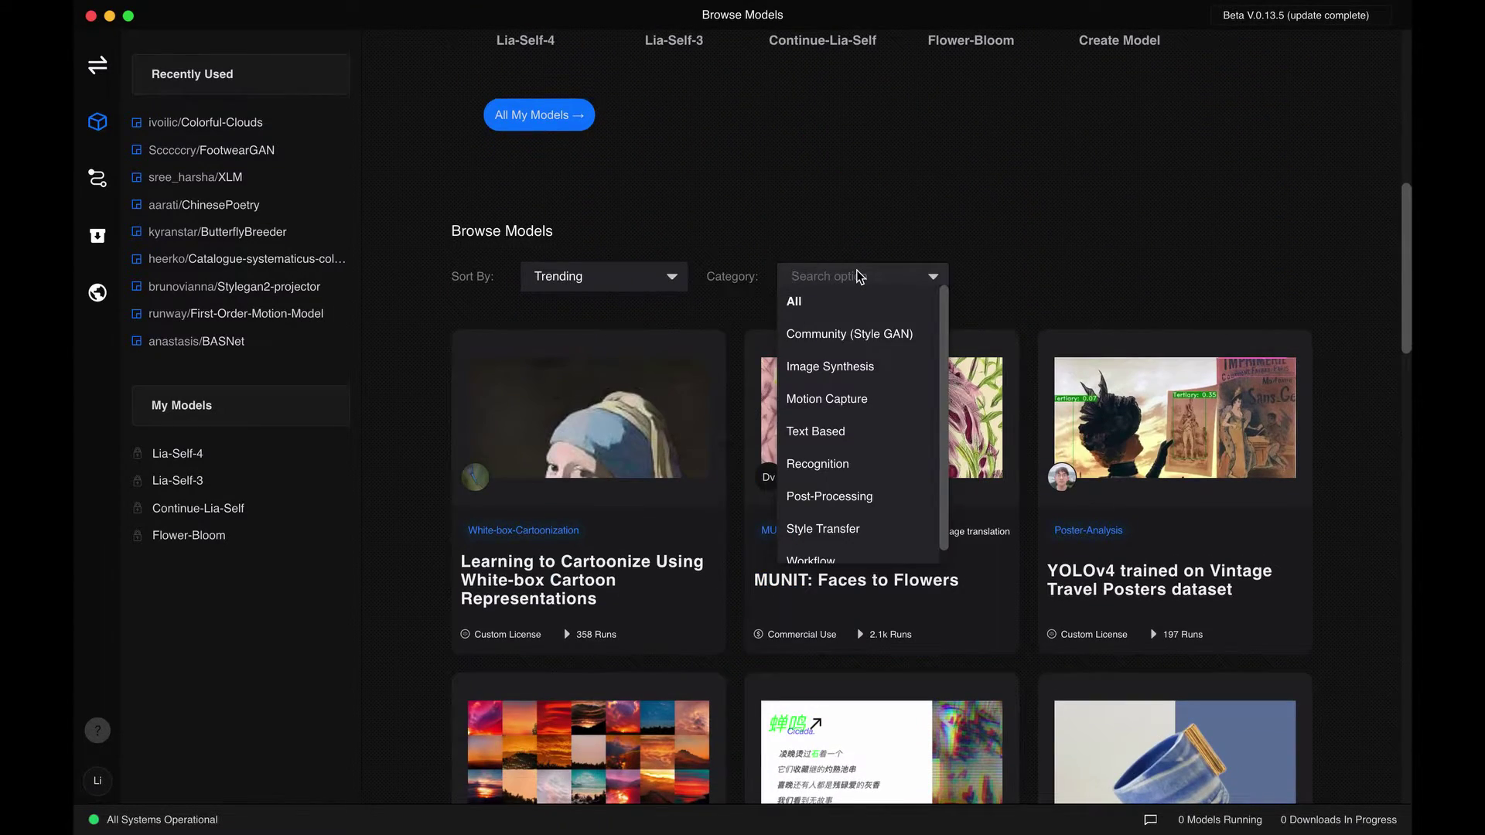
left_click(891, 334)
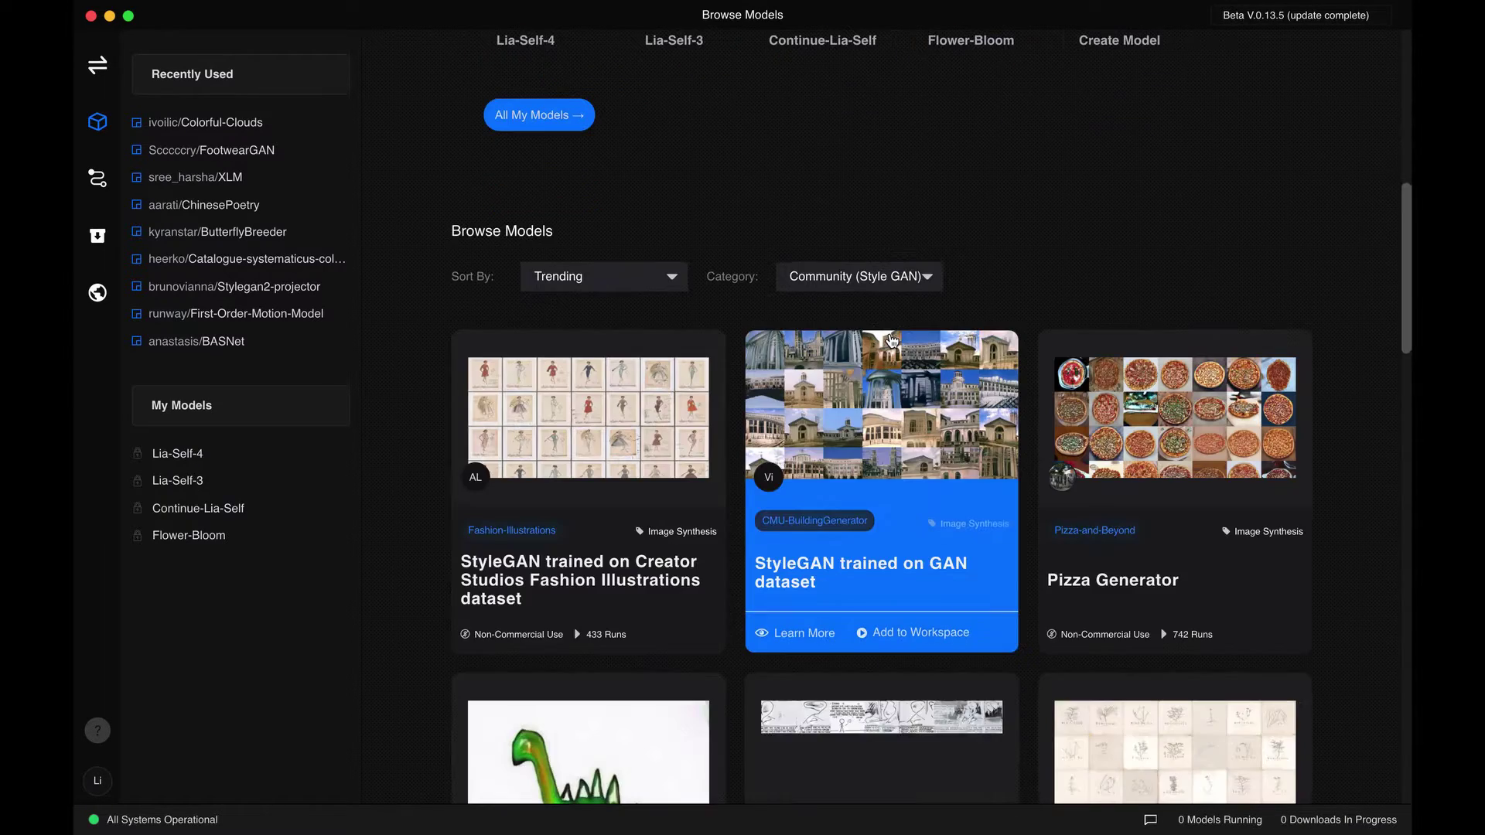
Step: Scroll down to the Generate Colorful Clouds card and open its details
scroll(889, 332, "down", 4)
scroll(936, 417, "down", 4)
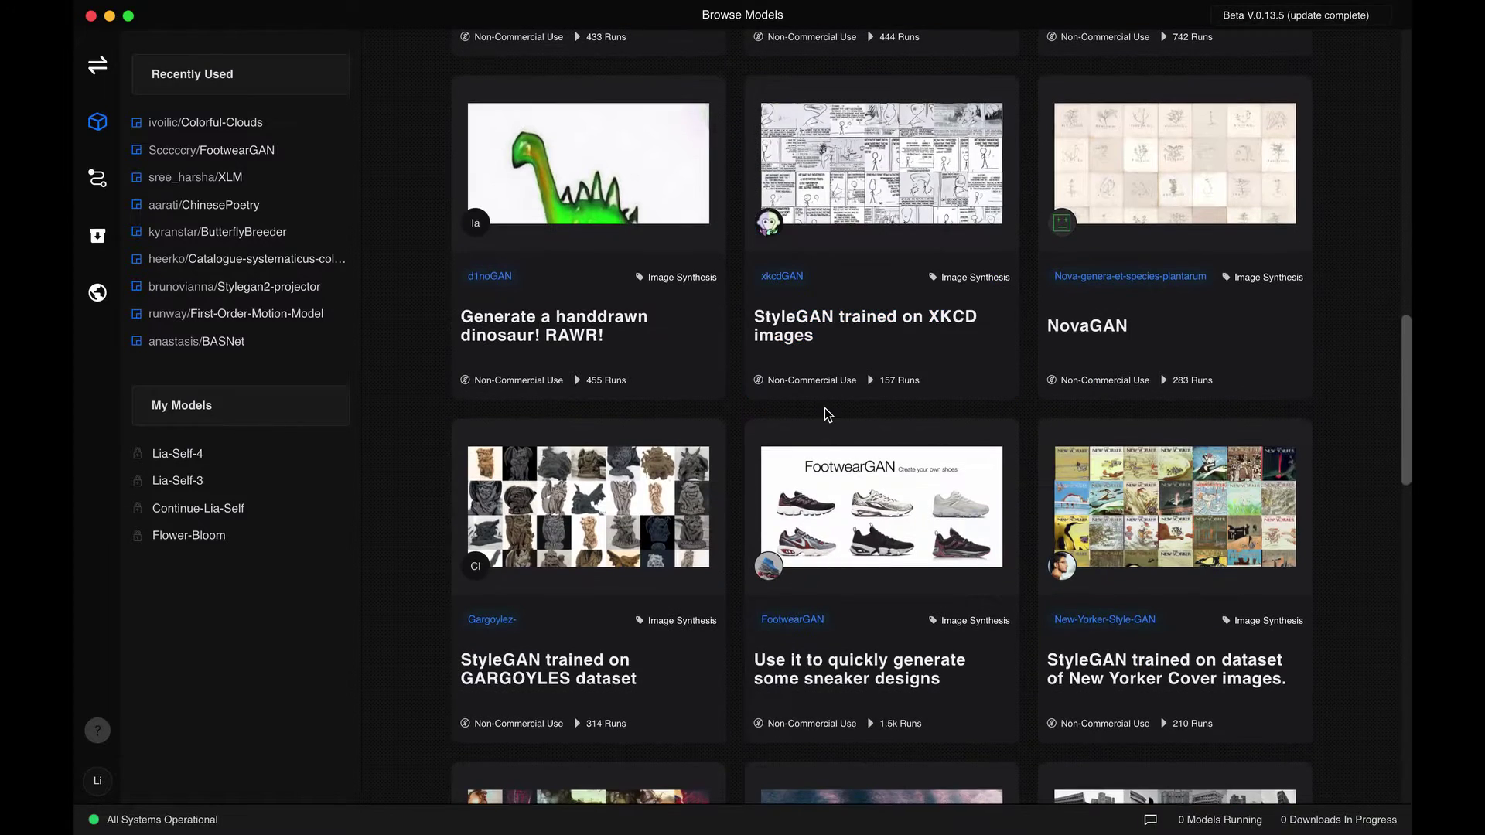
scroll(736, 431, "down", 5)
scroll(737, 432, "down", 4)
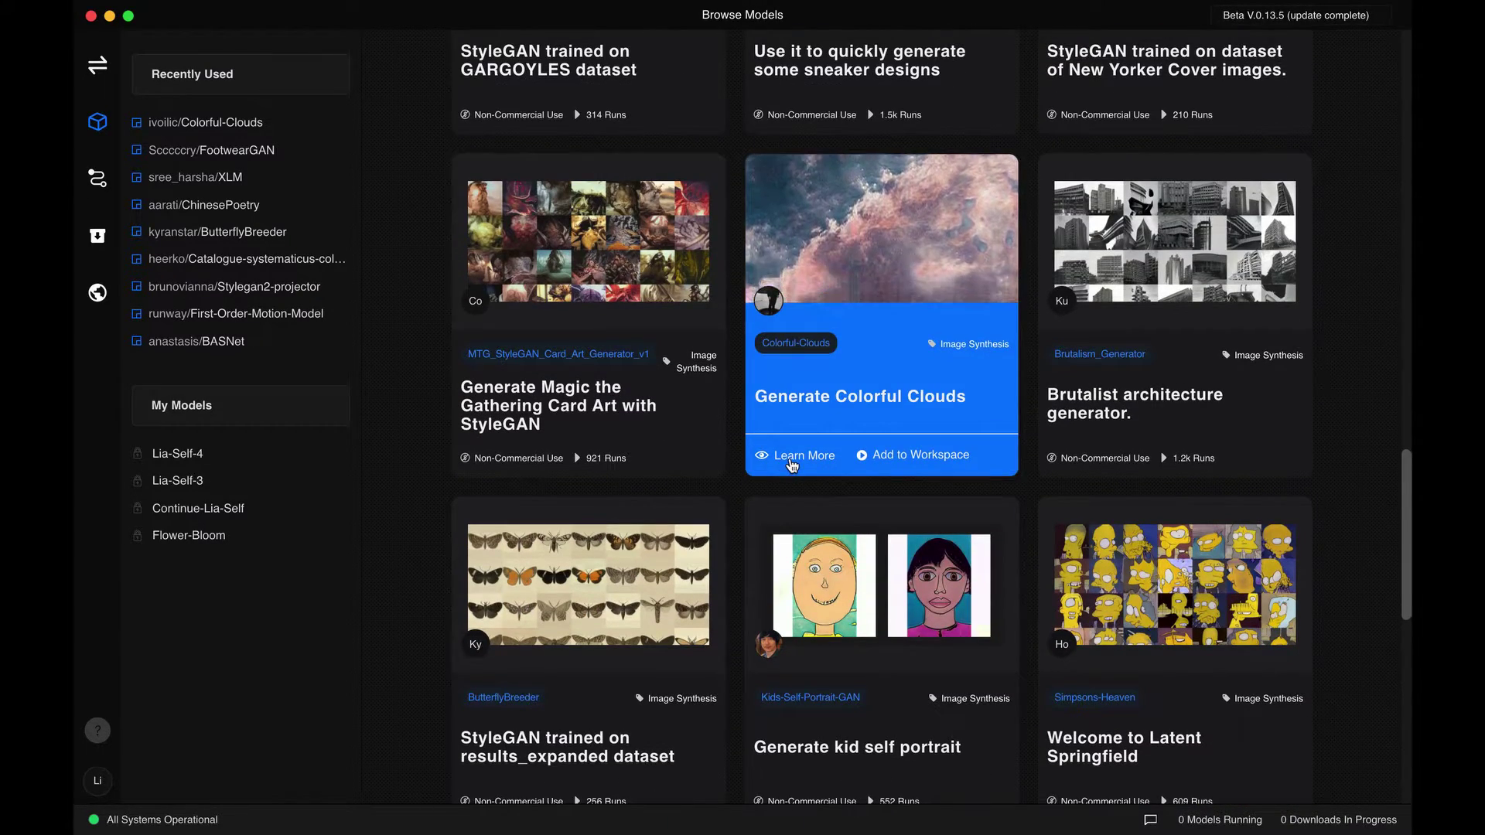
left_click(790, 462)
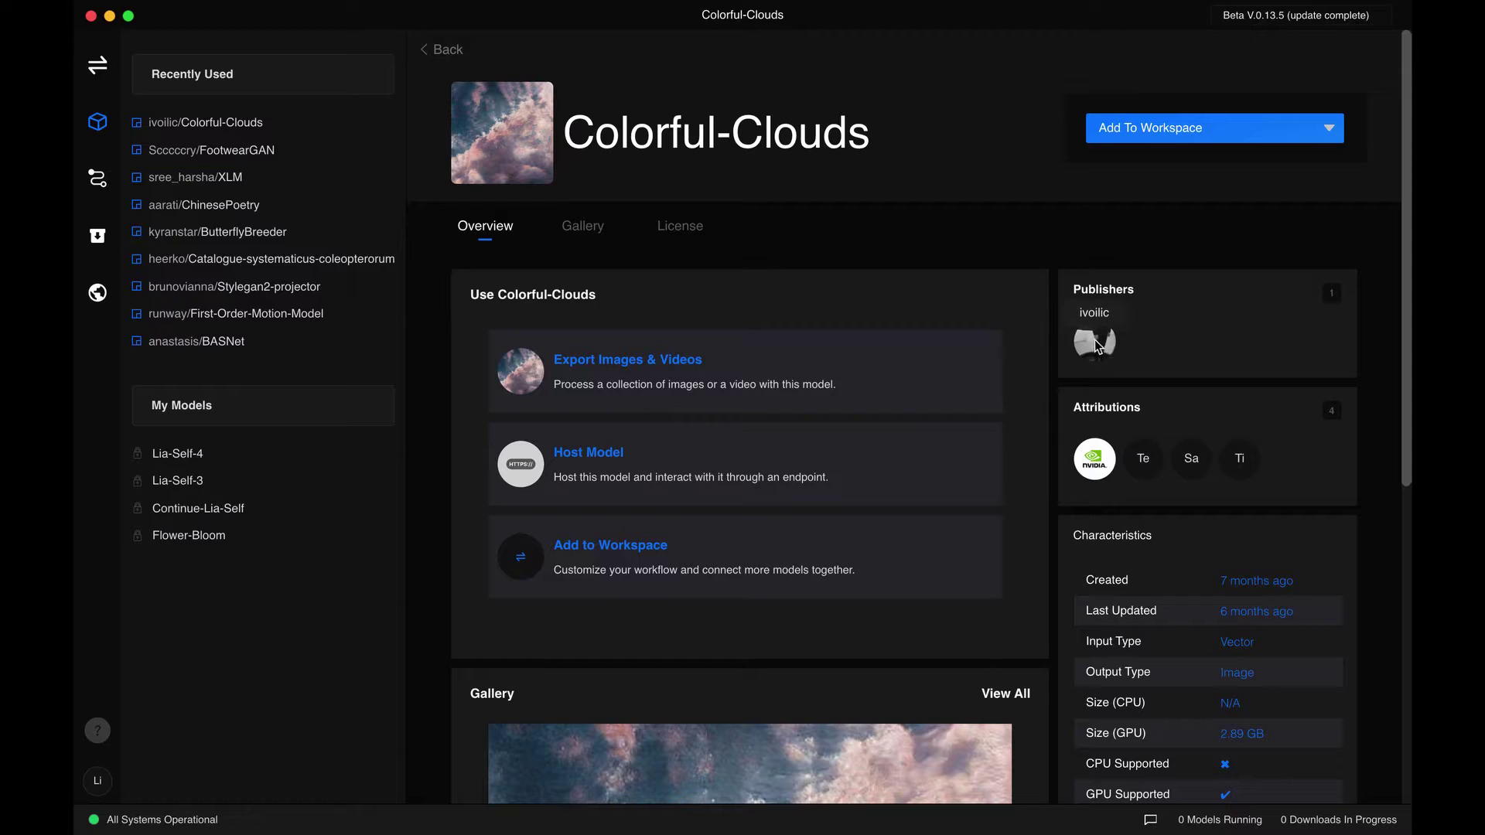
Step: Review the Colorful-Clouds gallery and its CC BY-NC 4.0 licence, then list available workspaces
scroll(1048, 449, "down", 2)
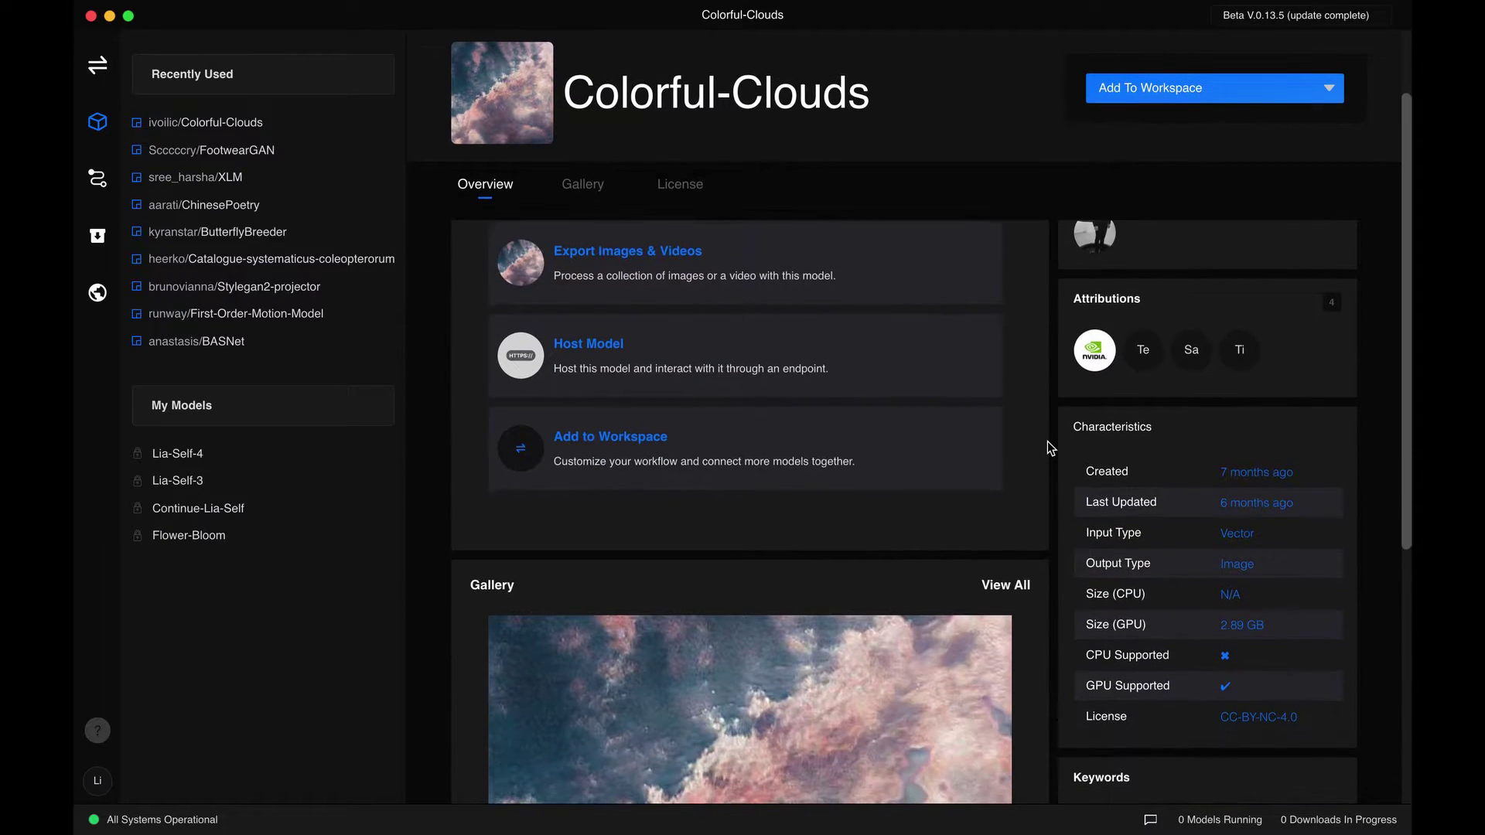
scroll(1047, 449, "down", 5)
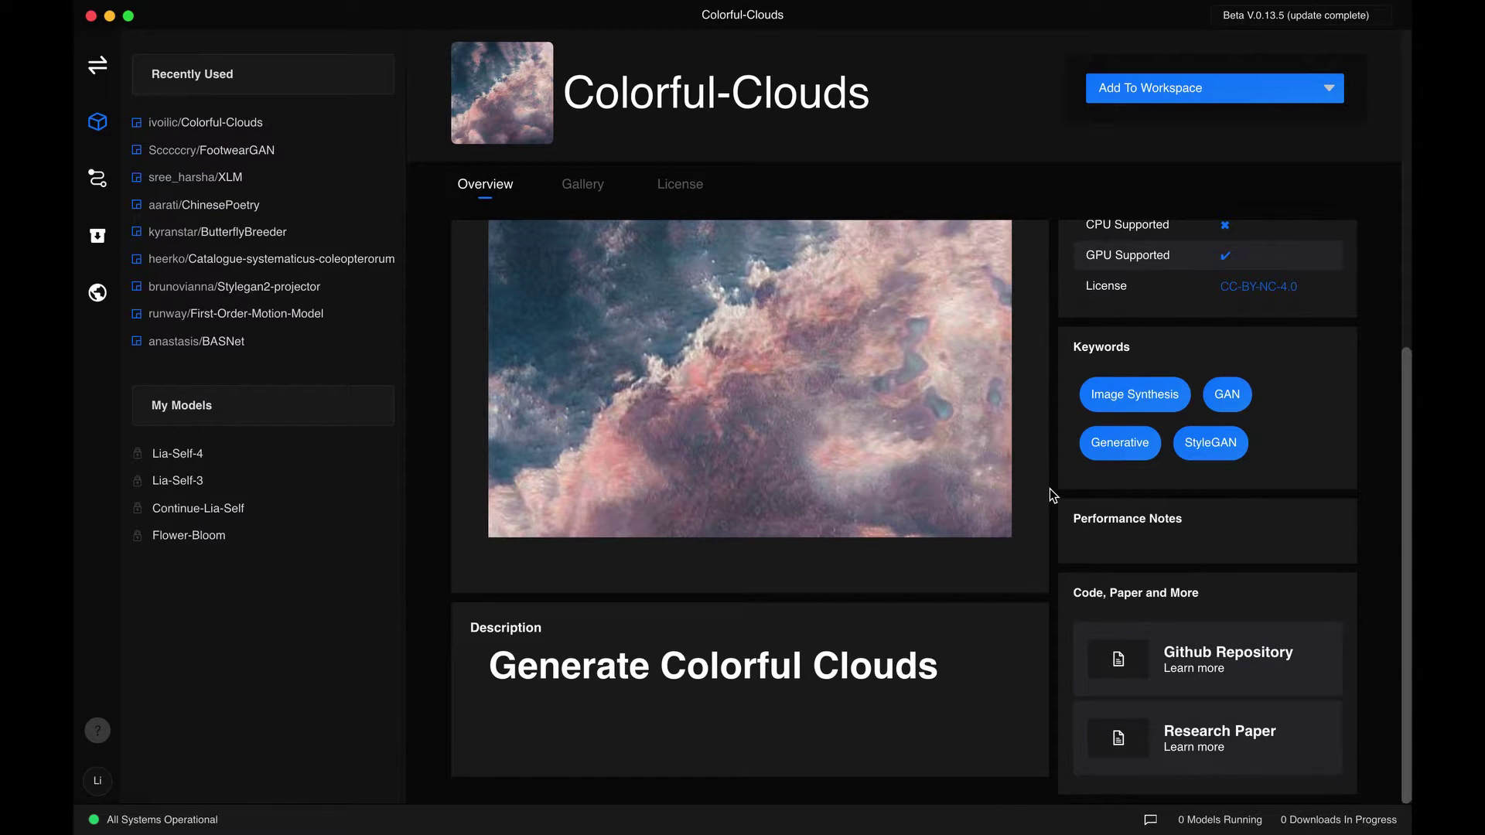
scroll(1051, 495, "up", 7)
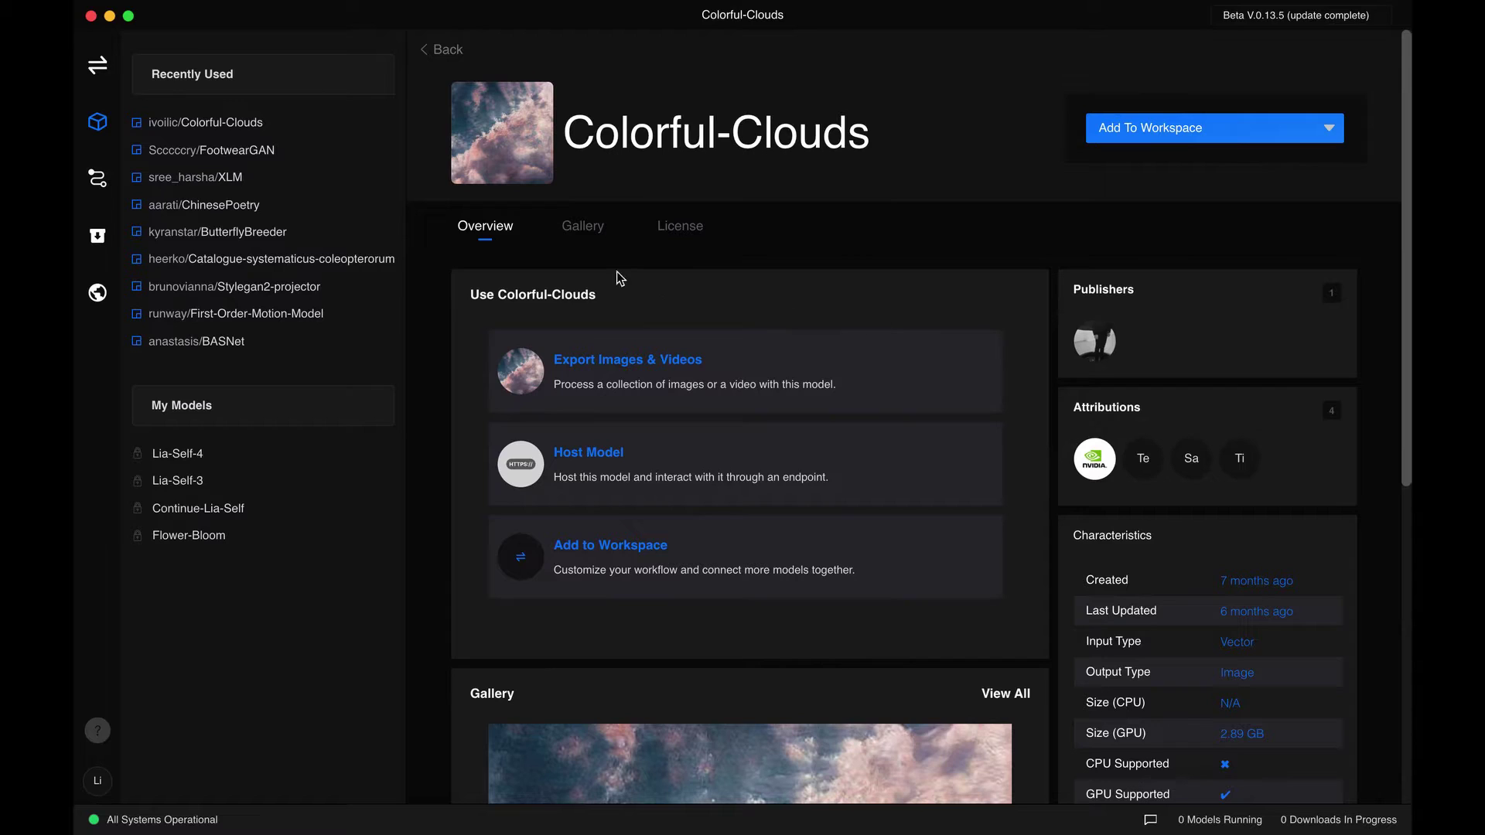
left_click(582, 230)
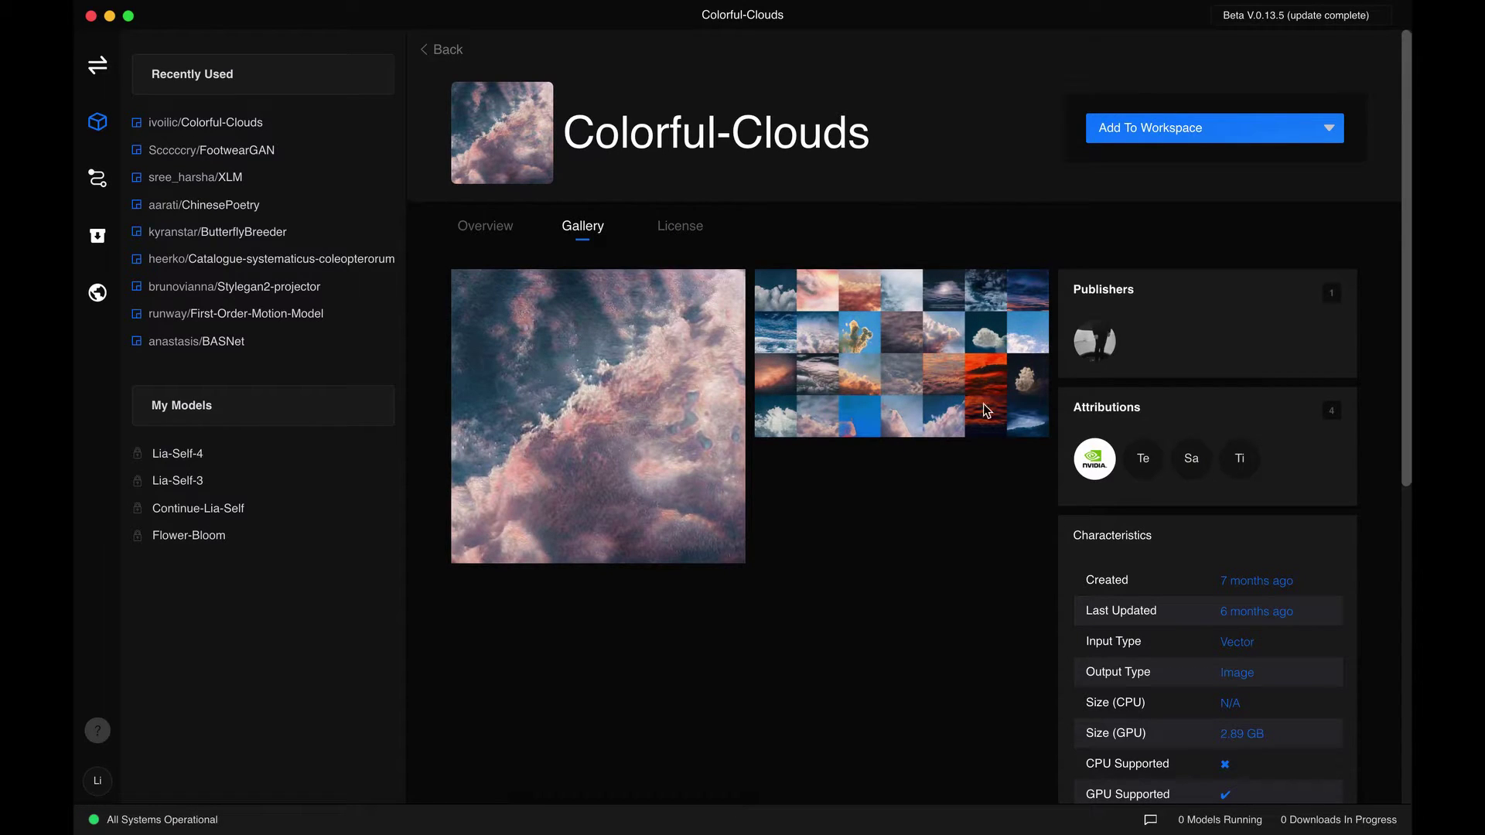
left_click(680, 231)
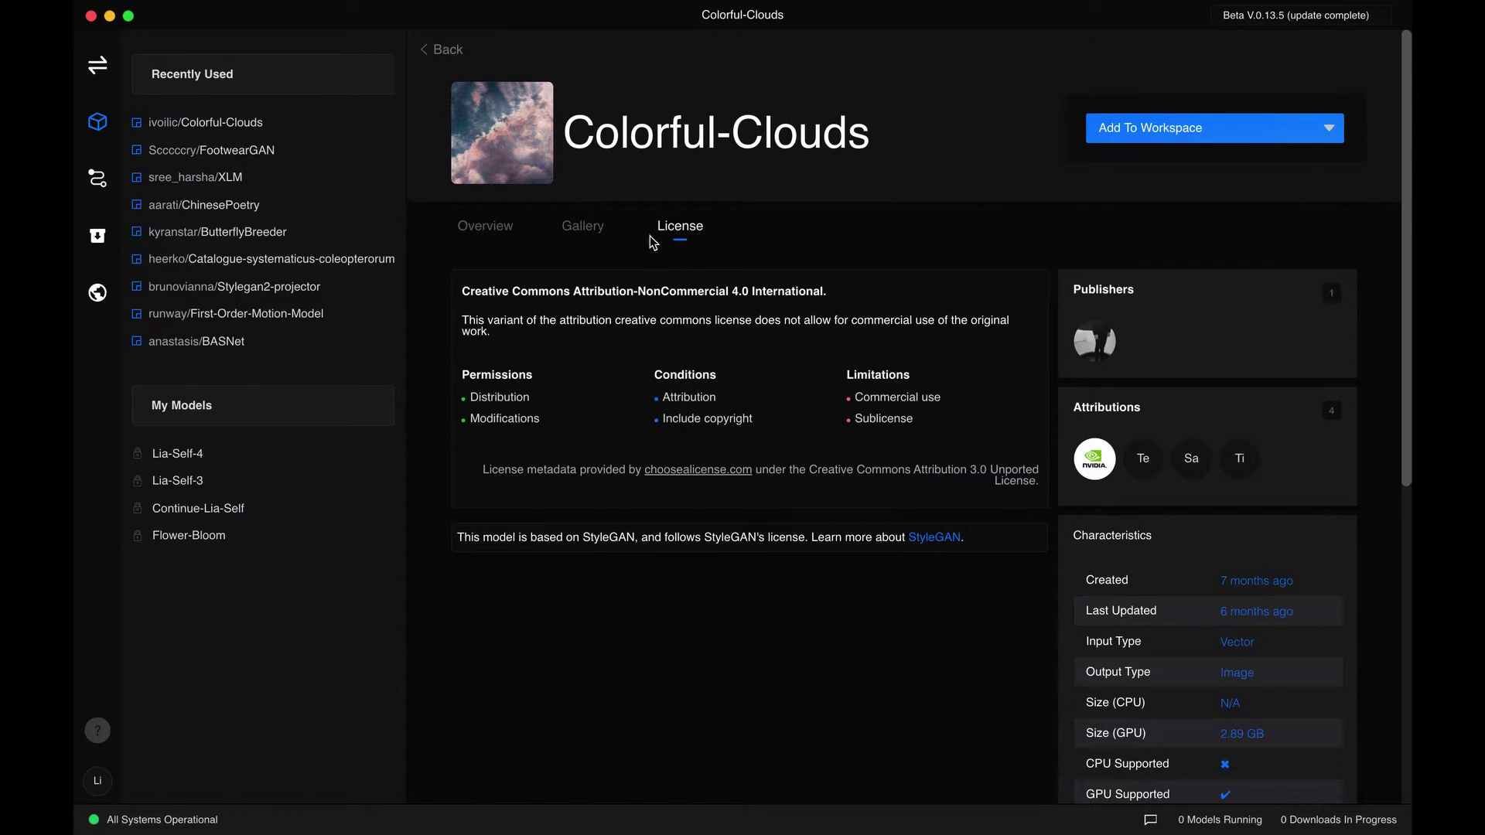
left_click(1263, 127)
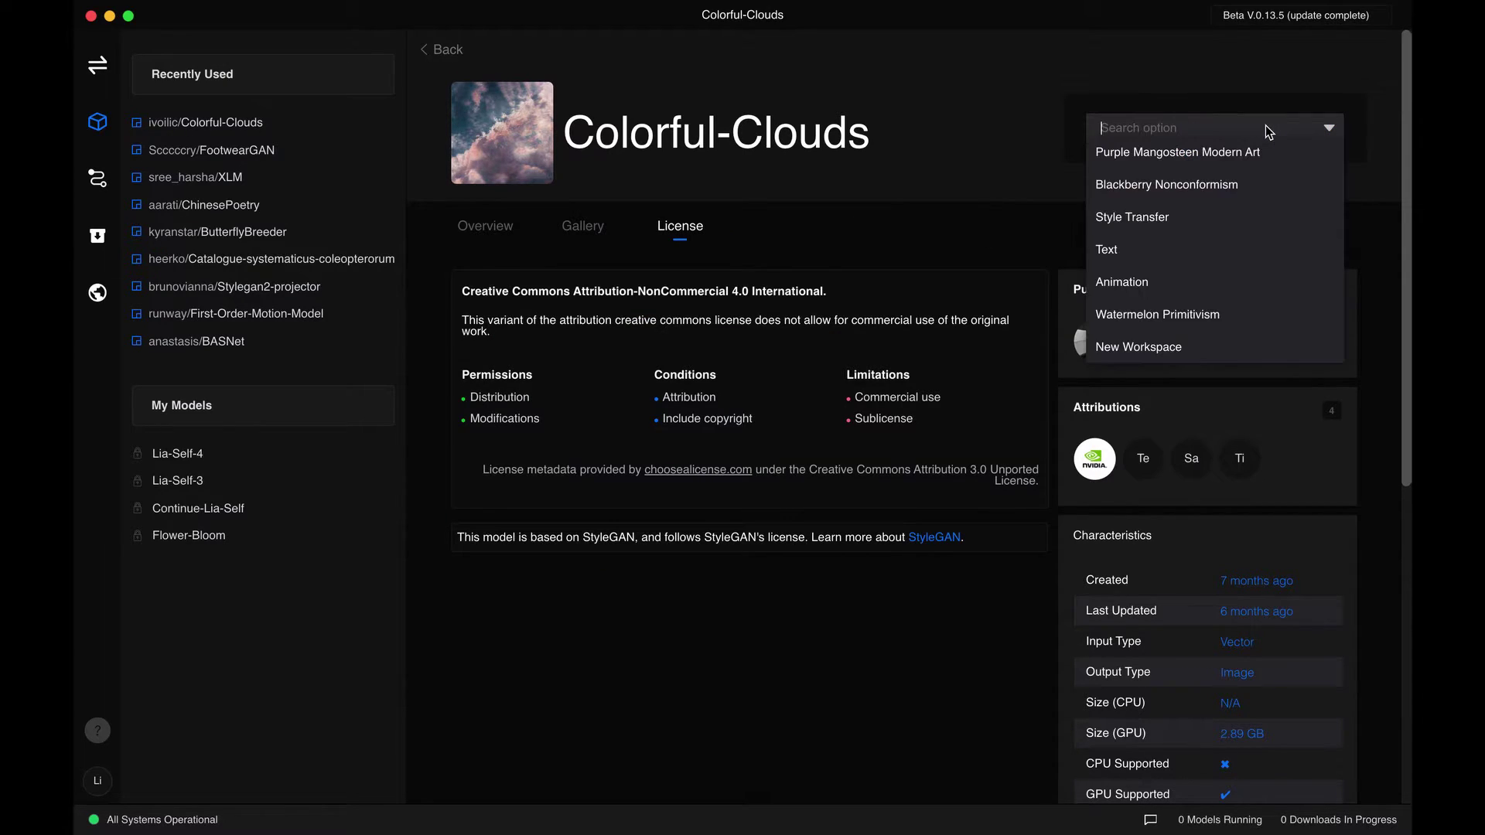
Step: Add Colorful-Clouds to Purple Mangosteen Modern Art with Vector input, run remotely, and preview a white cumulus
left_click(1238, 153)
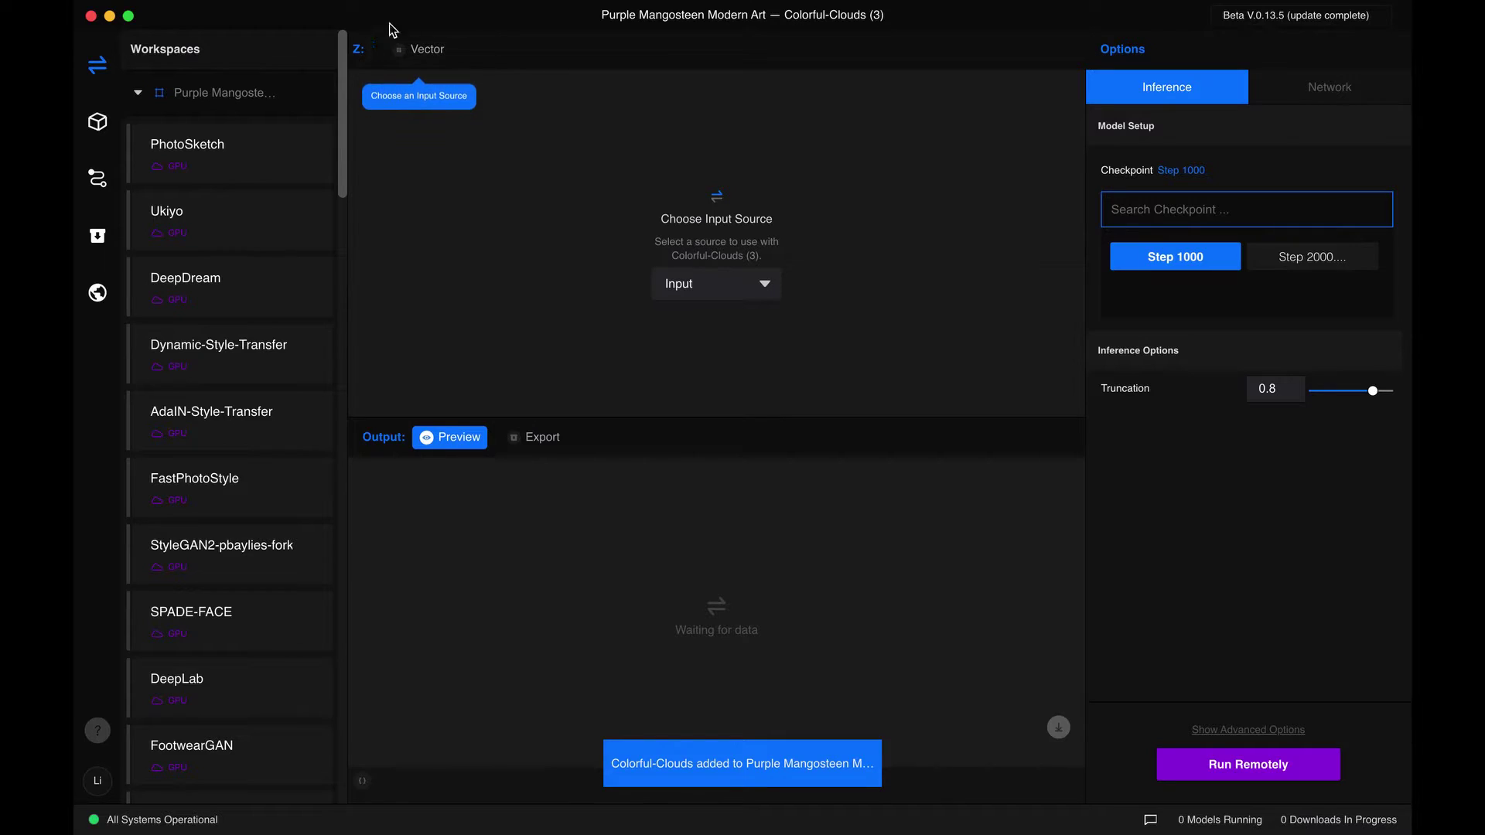
left_click(762, 285)
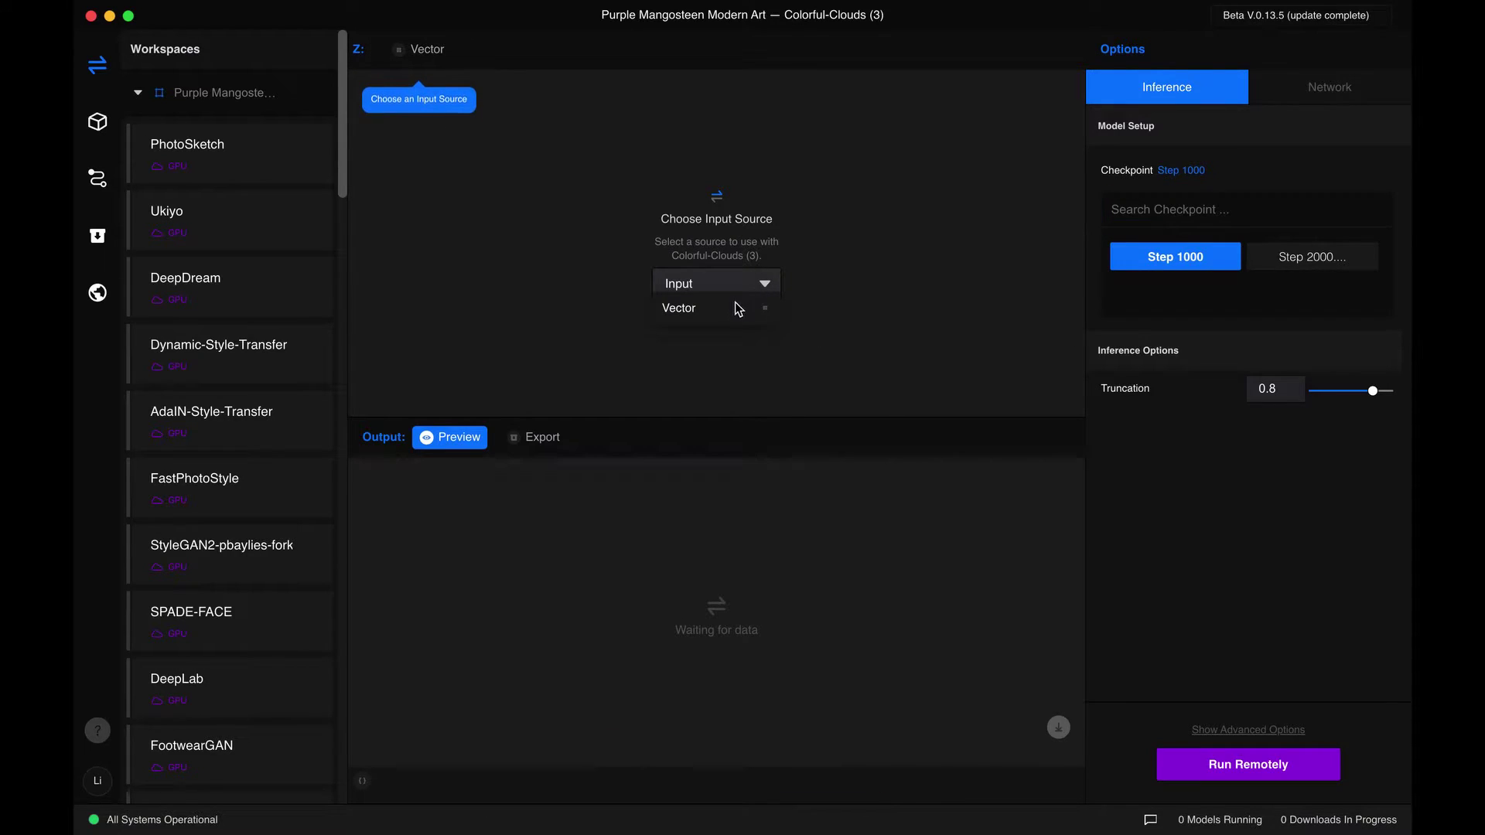
left_click(741, 311)
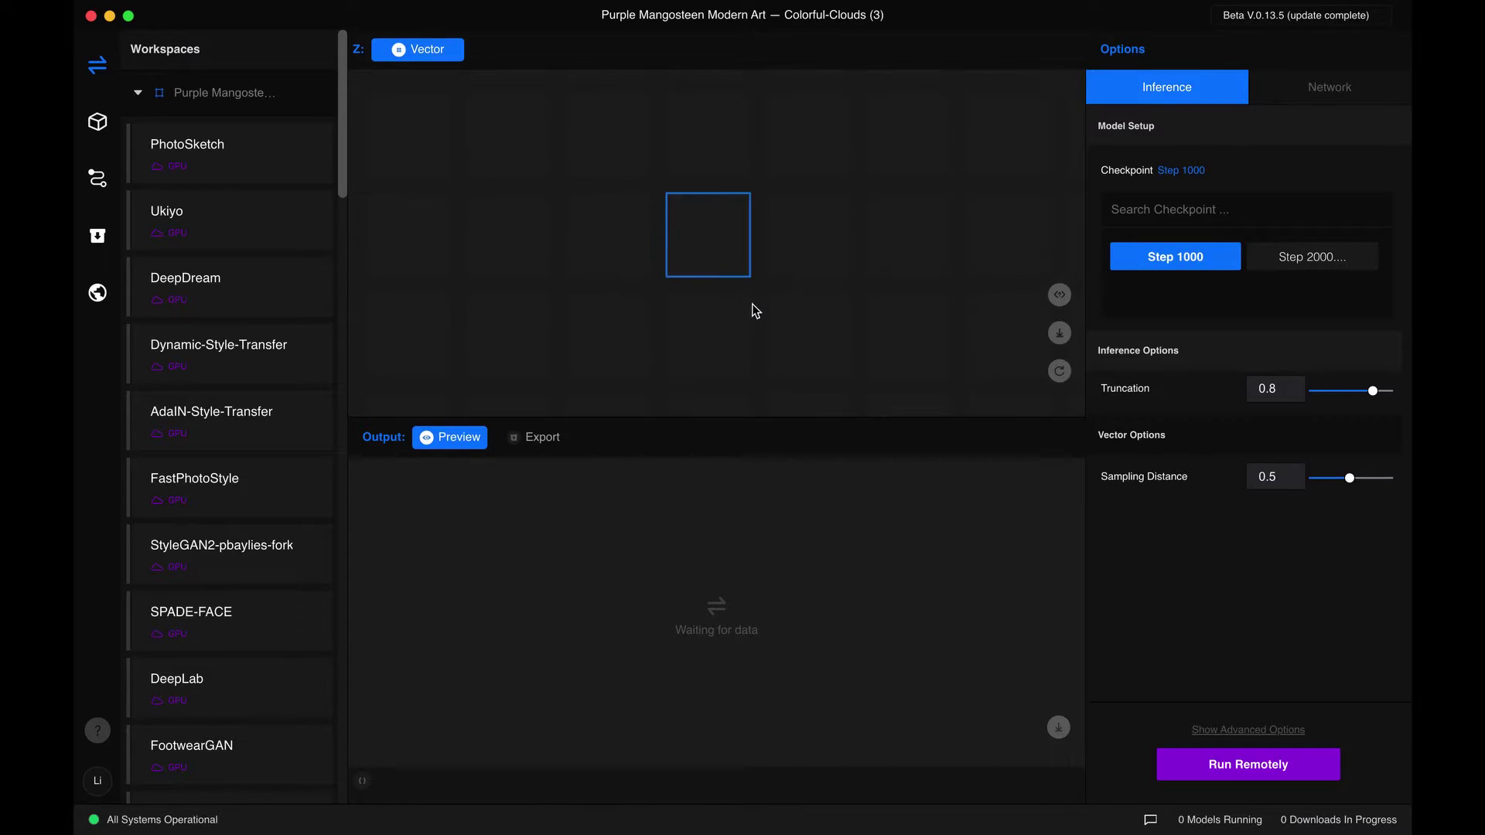
left_click(1243, 764)
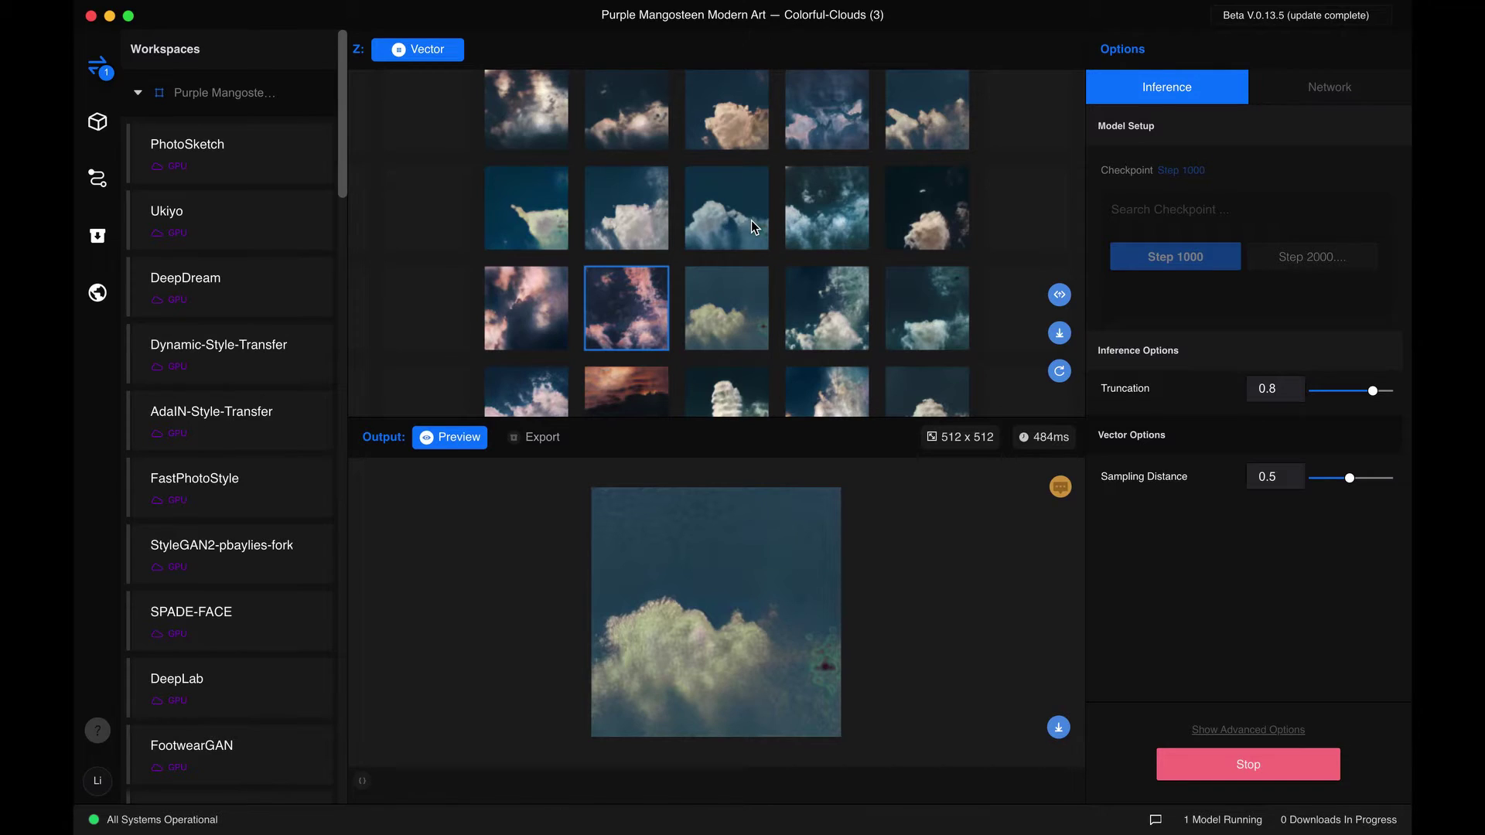
left_click(750, 220)
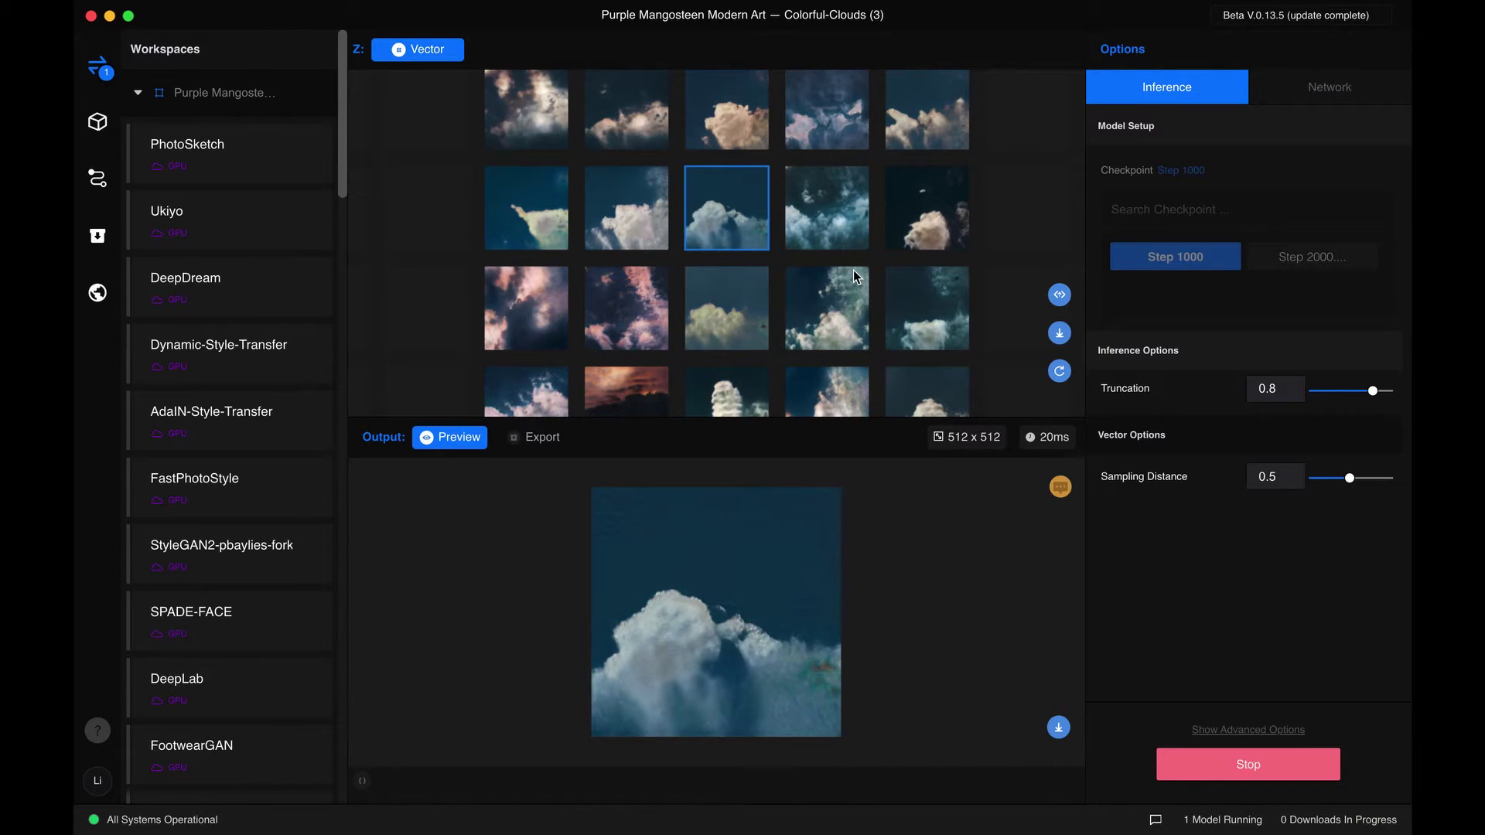
Step: Pan the vector grid to reveal more cloud variations around the white cumulus output
scroll(850, 255, "right", 3)
scroll(851, 256, "down", 2)
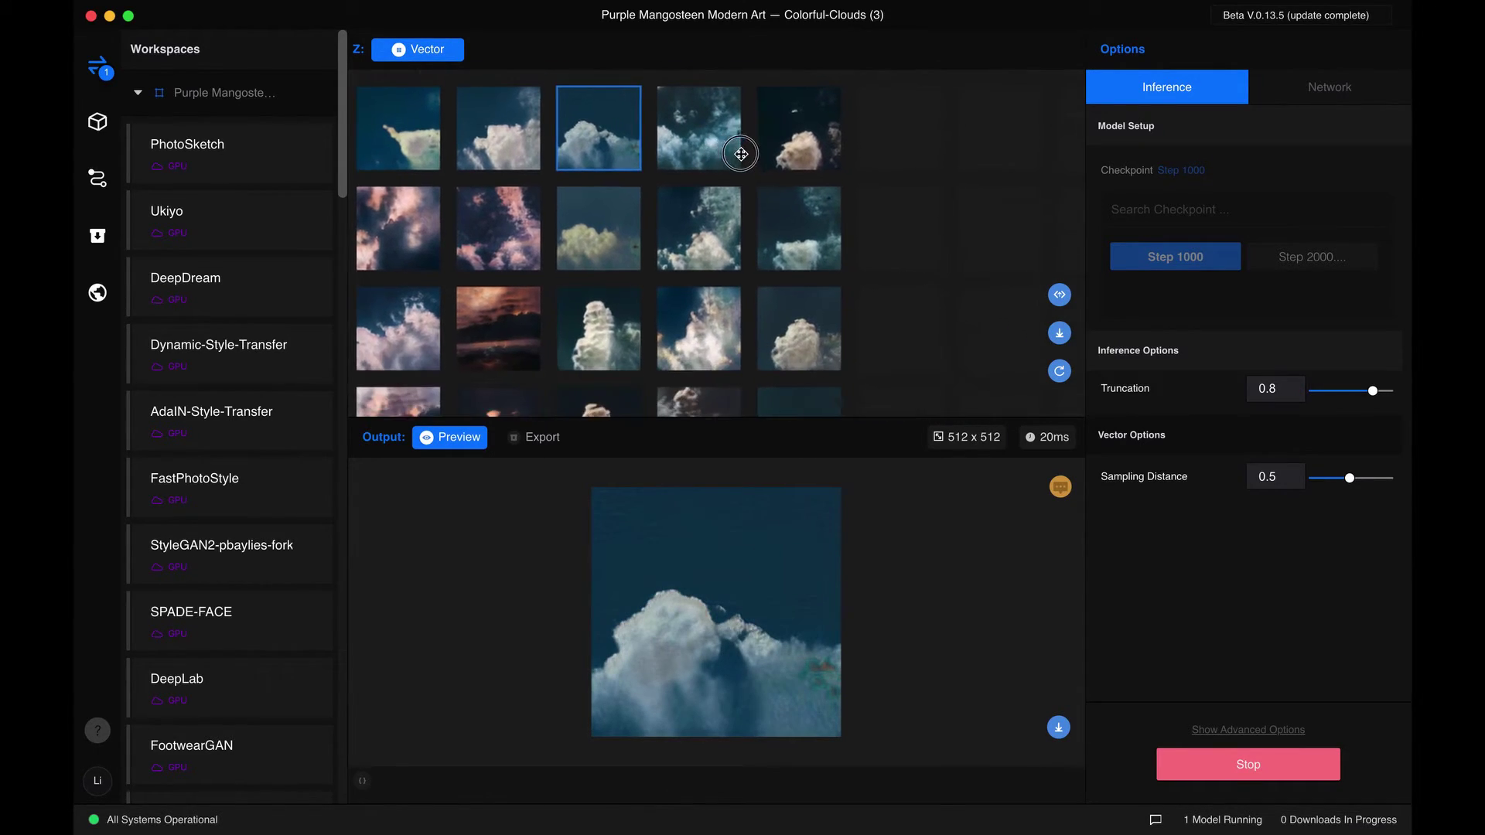
left_click_drag(794, 303, 644, 214)
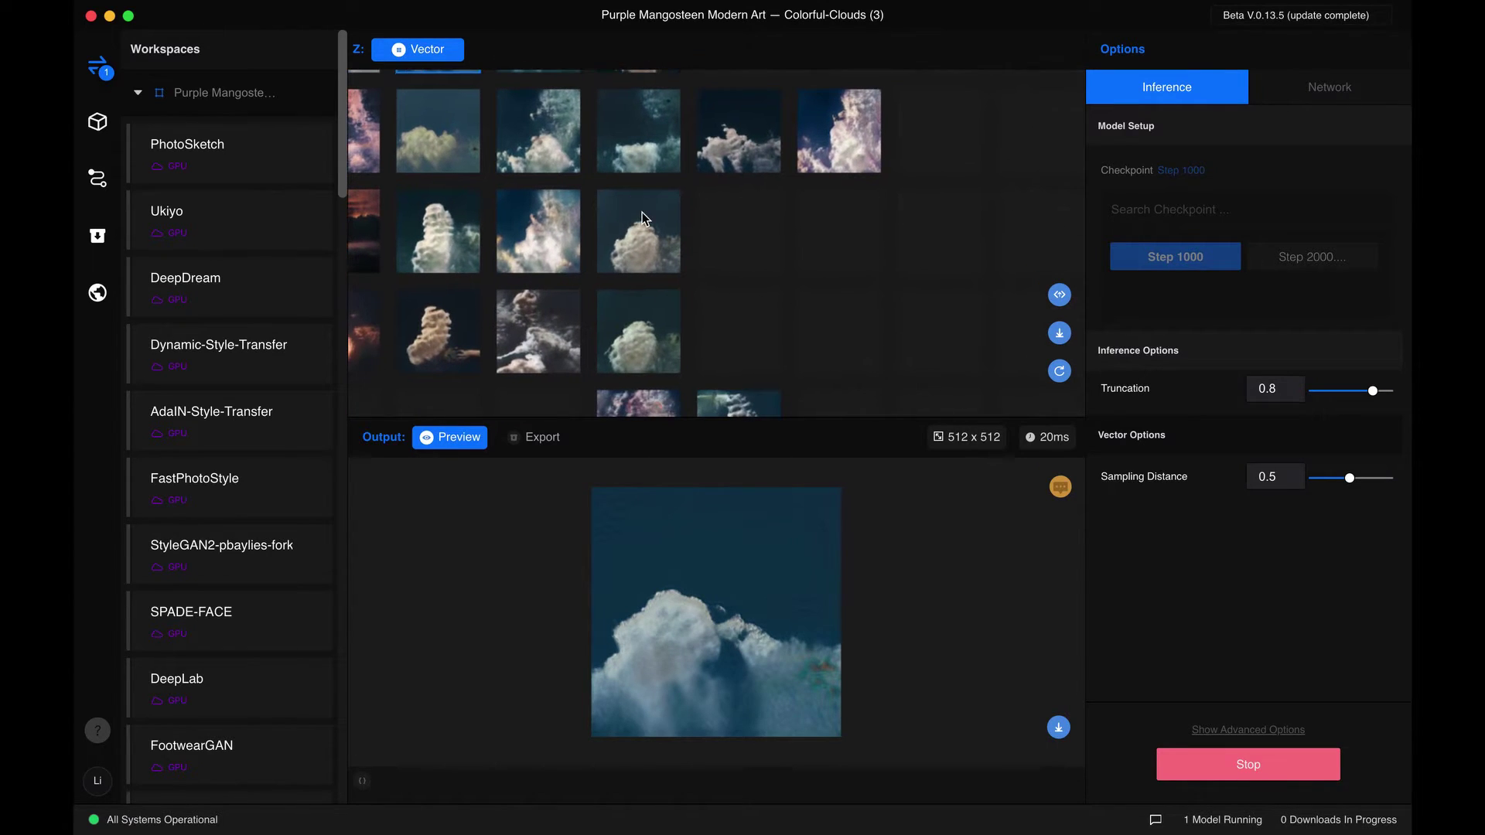
left_click_drag(871, 303, 749, 296)
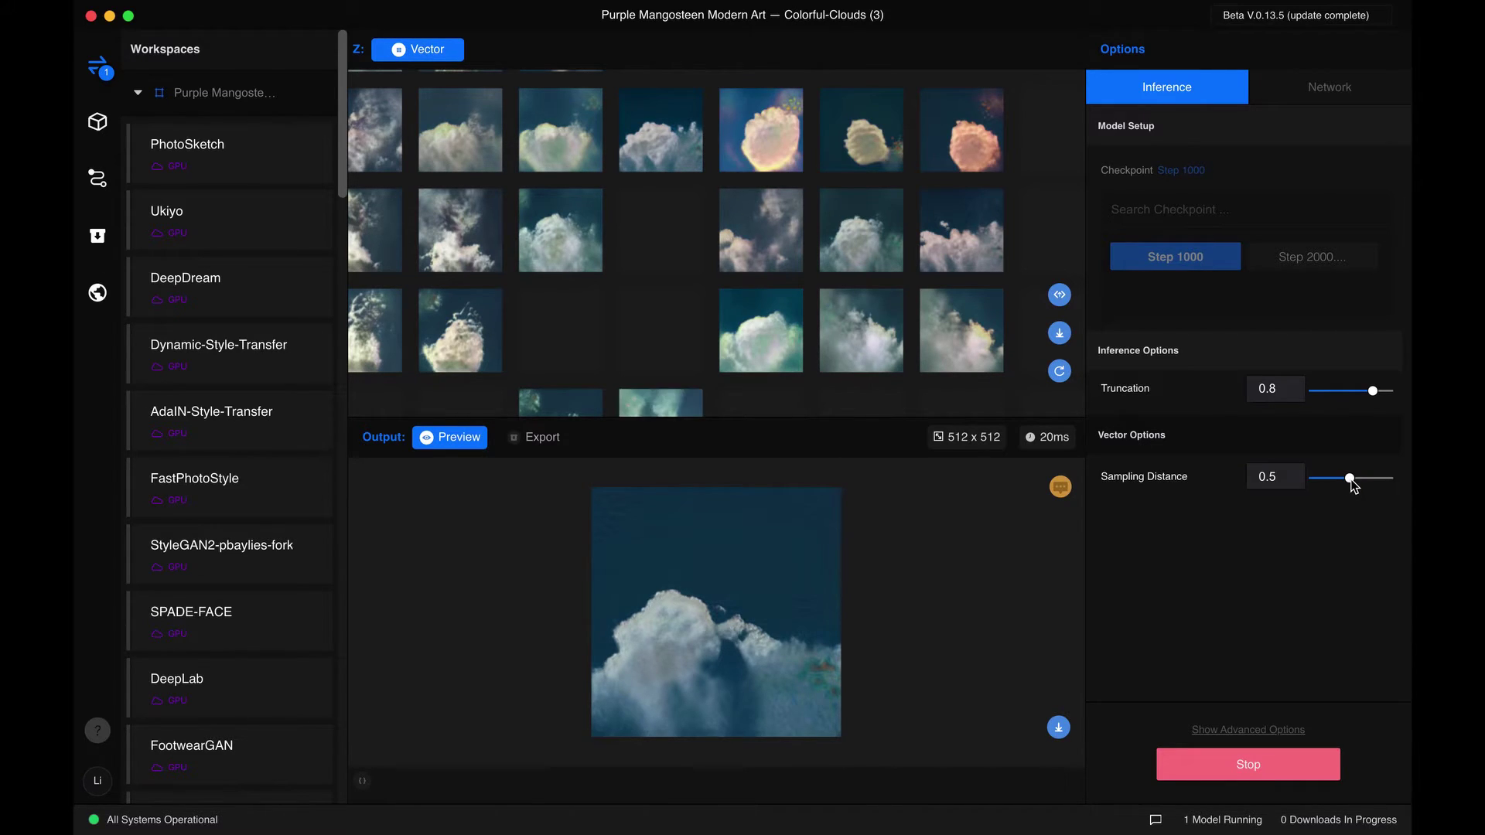
left_click(1350, 480)
Step: Set Sampling Distance just above 0.5, recentre the grid on a tile, and pan toward colourful clouds
left_click_drag(1350, 479, 1392, 479)
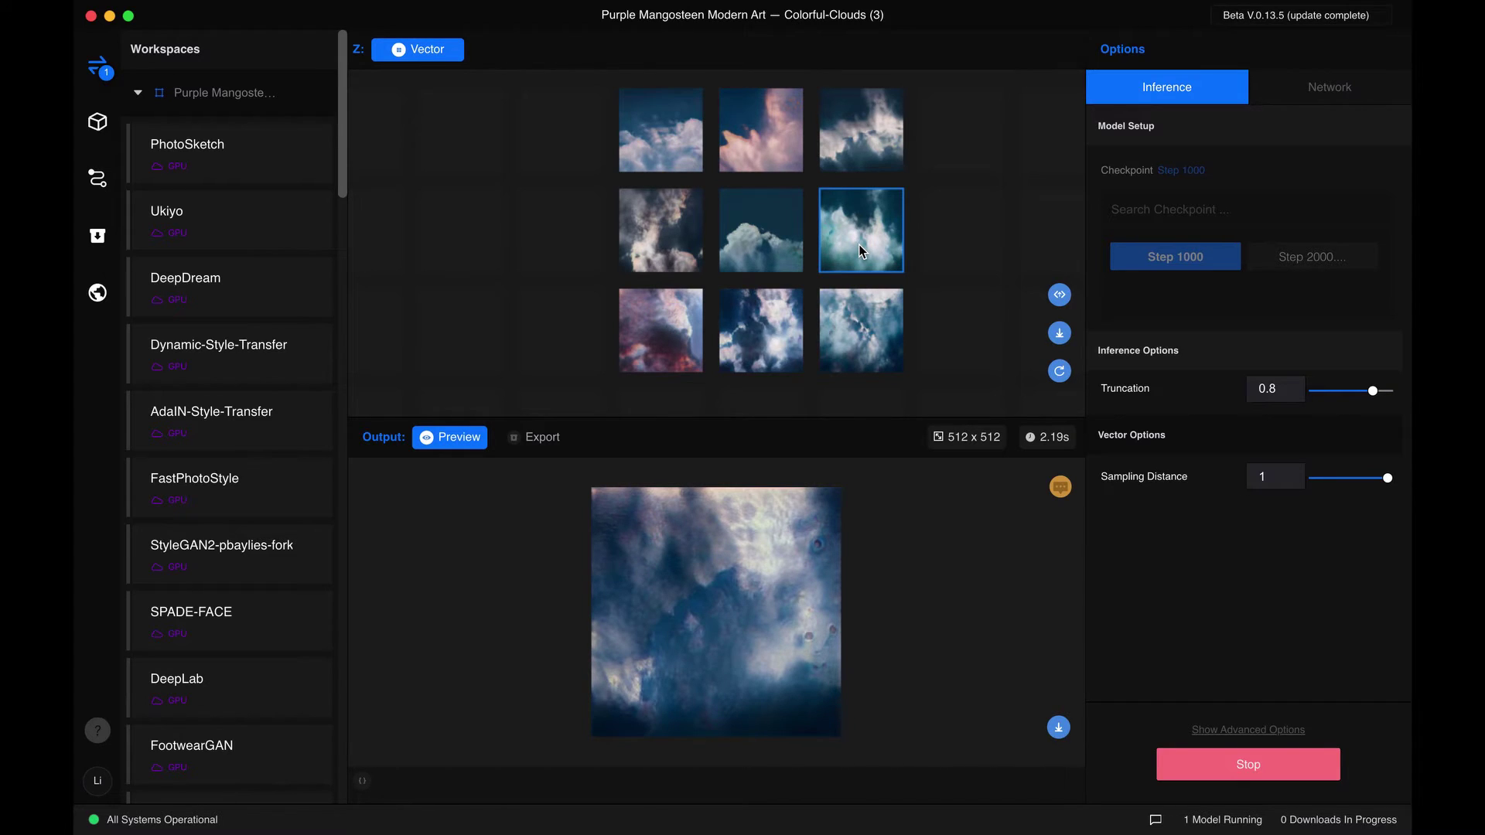
left_click(886, 247)
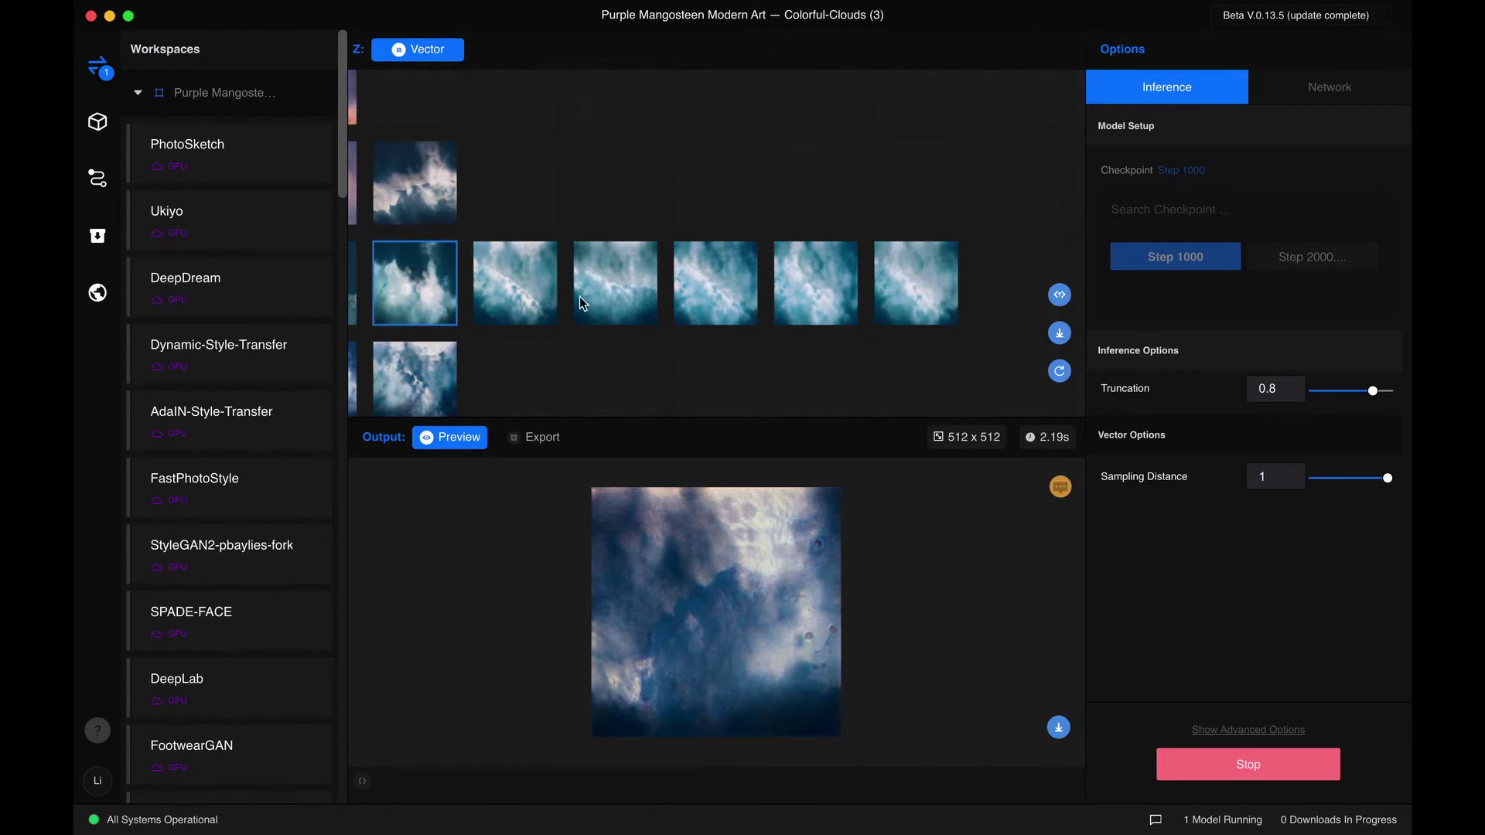
left_click_drag(796, 255, 843, 298)
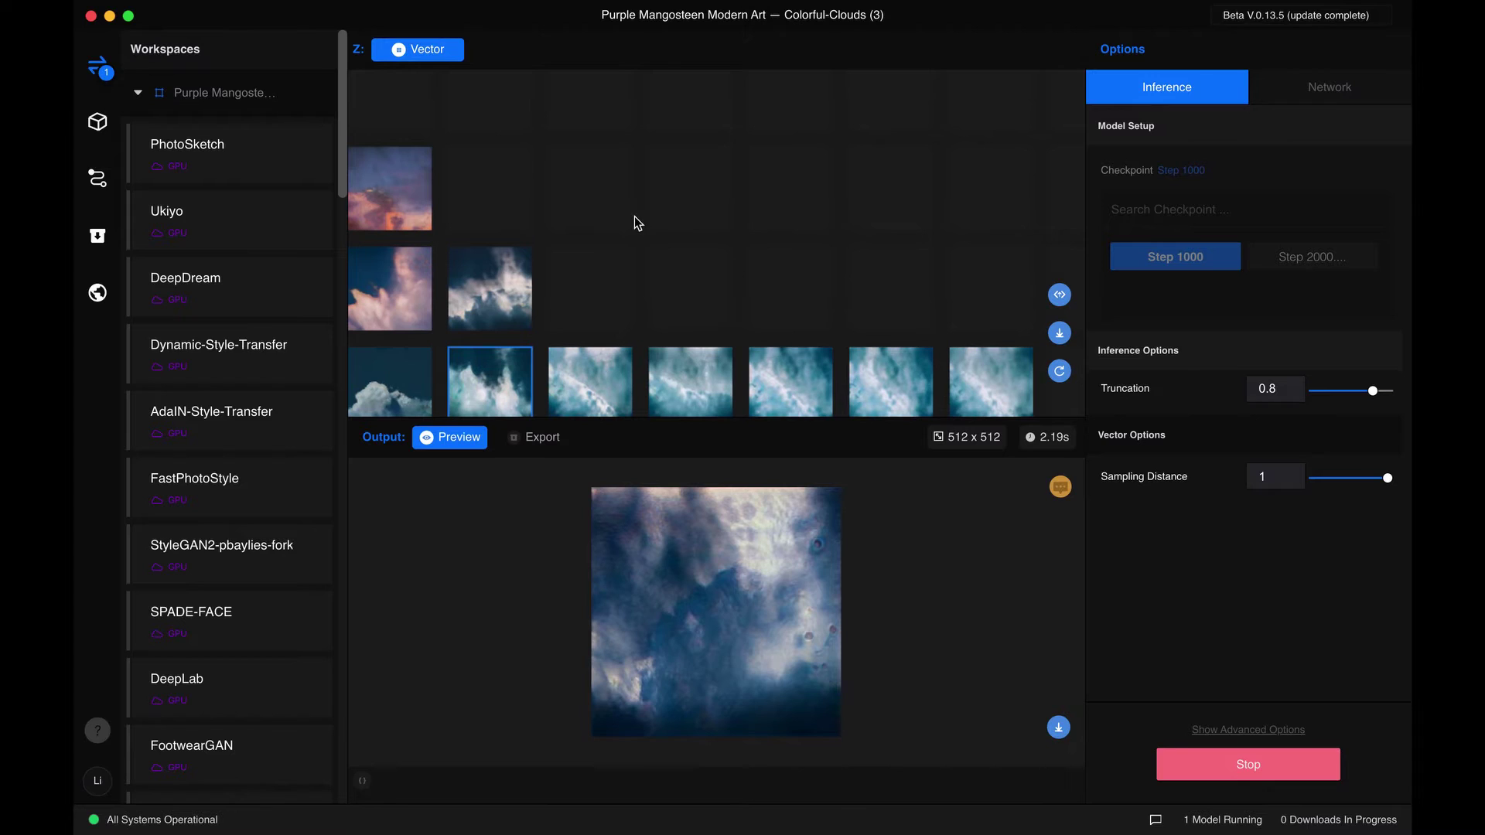
left_click_drag(541, 255, 587, 252)
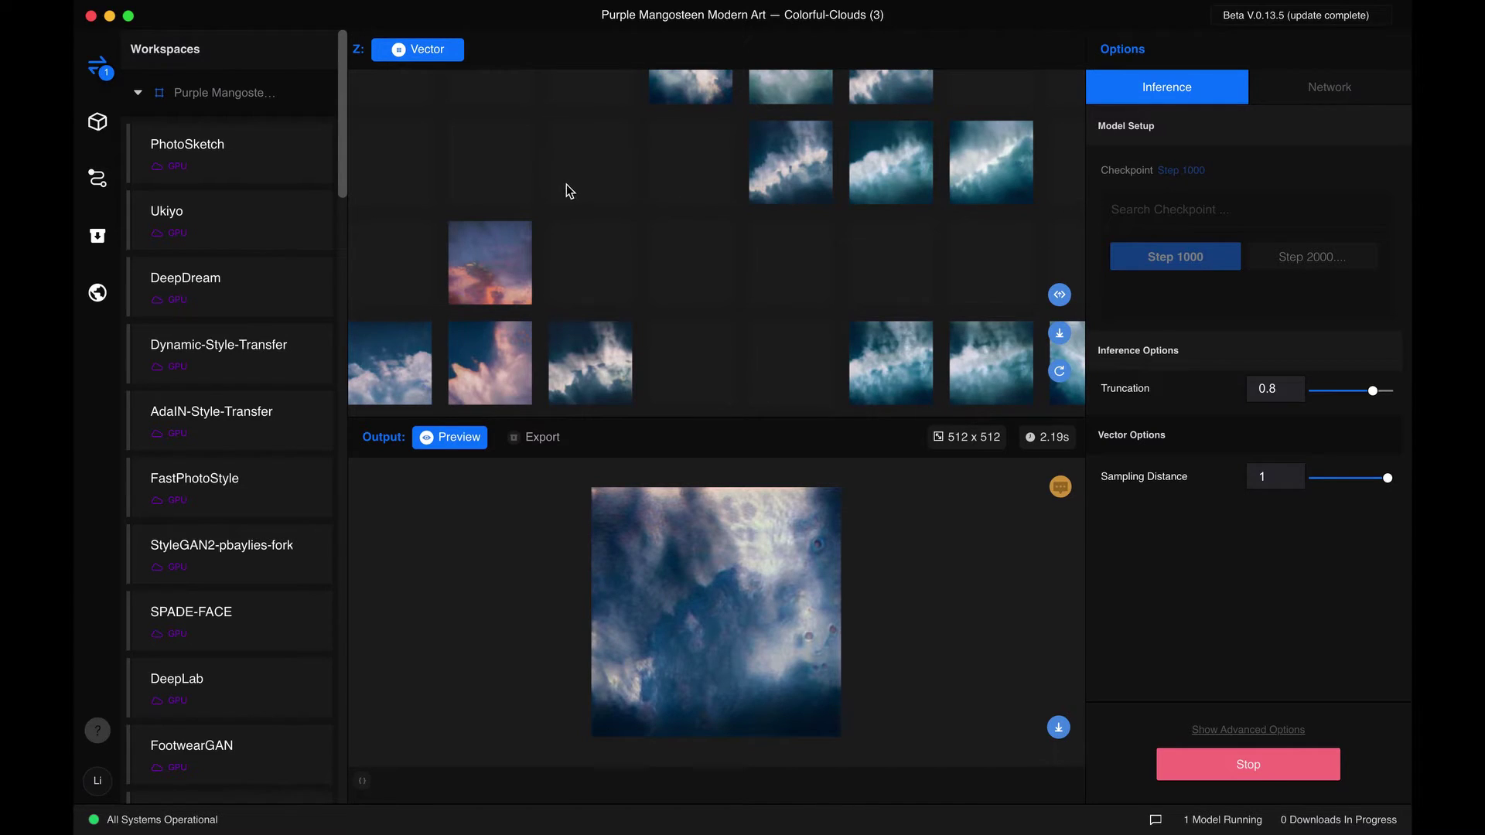
left_click_drag(583, 202, 785, 109)
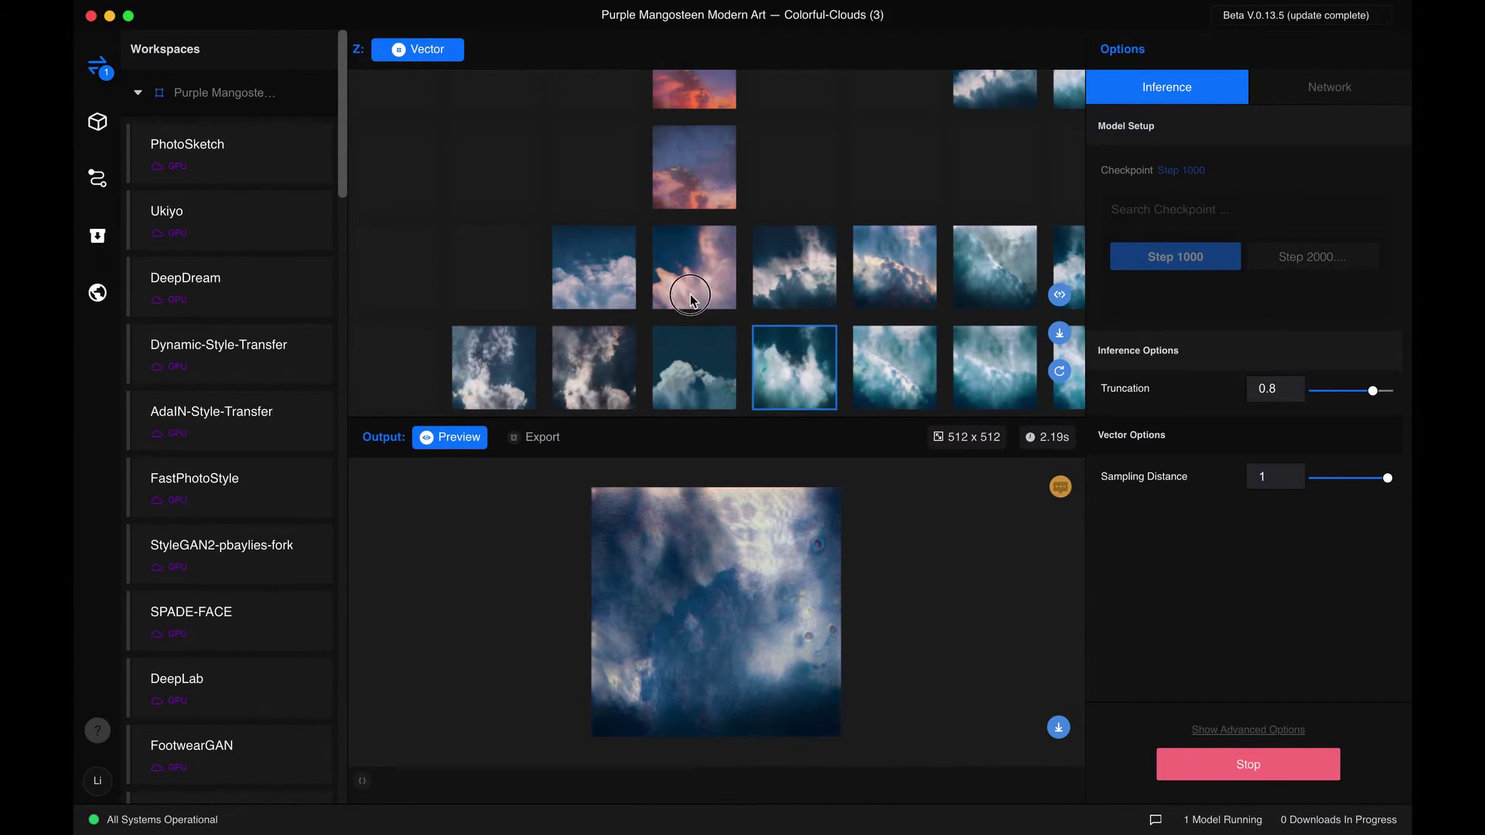
left_click_drag(691, 298, 778, 195)
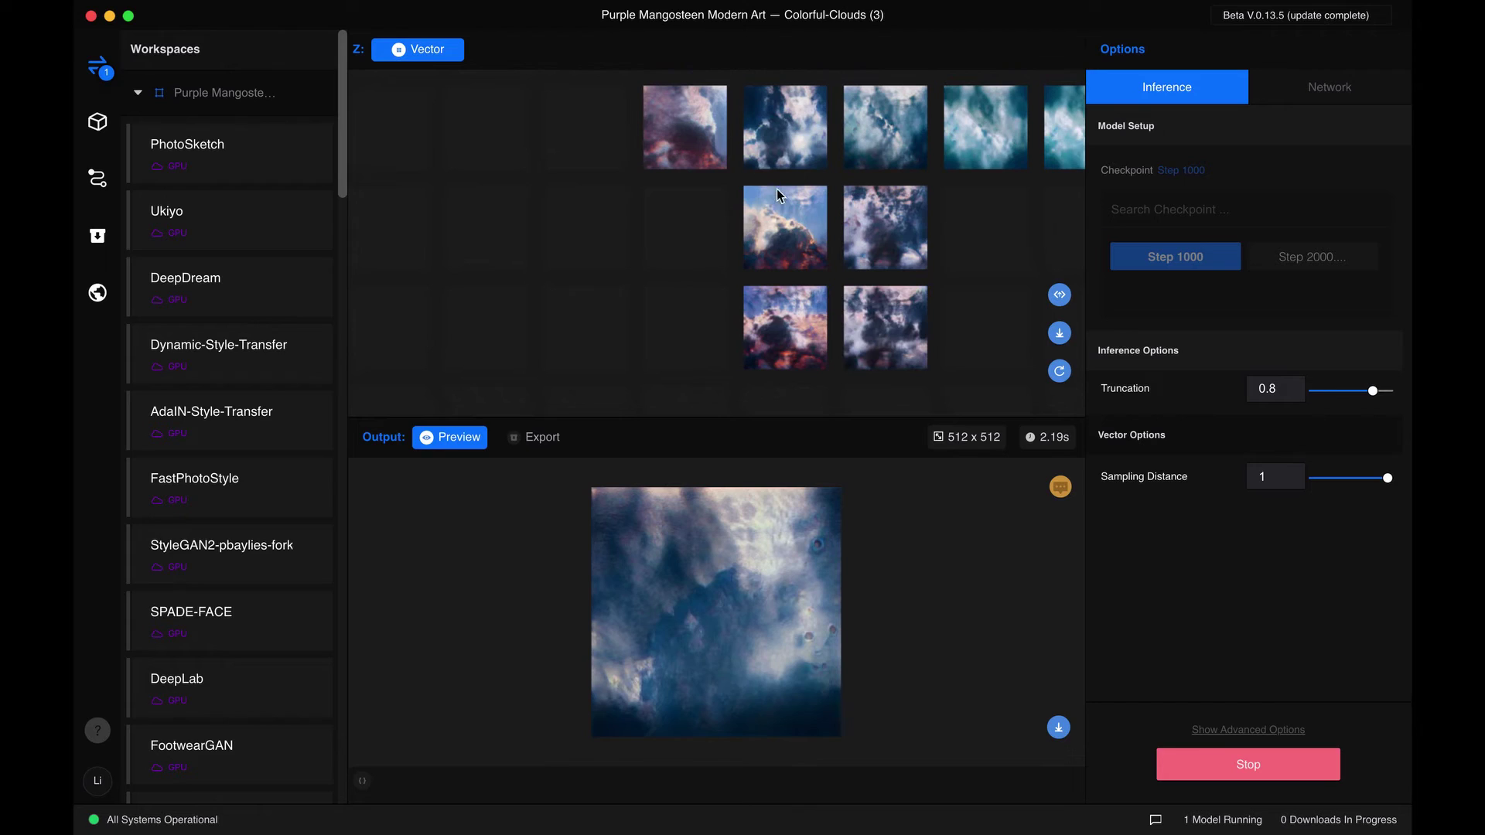
Step: Select the dark cloud plume glowing orange against blue sky as the output
left_click(804, 259)
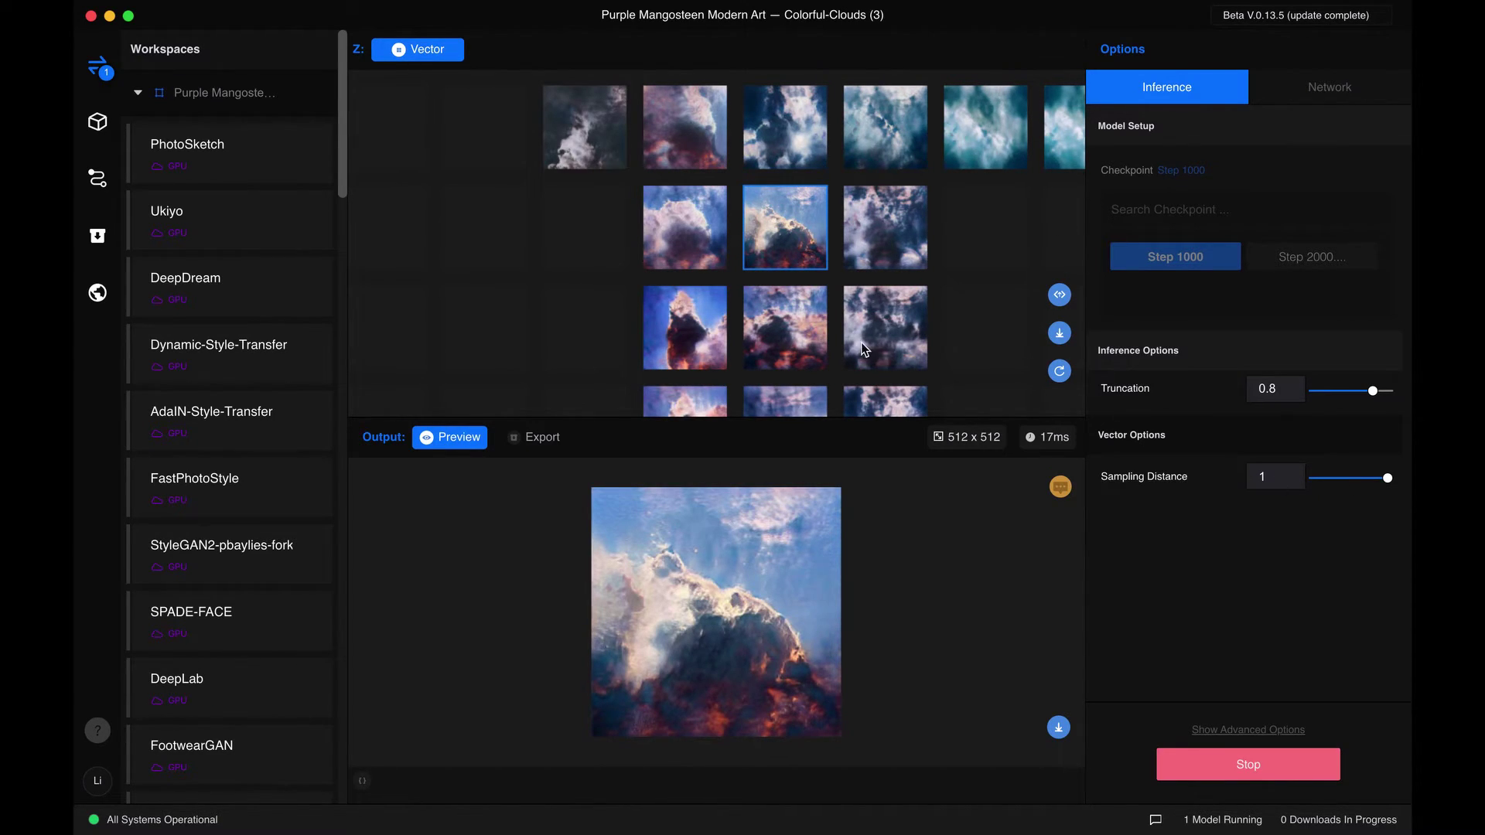
left_click(642, 325)
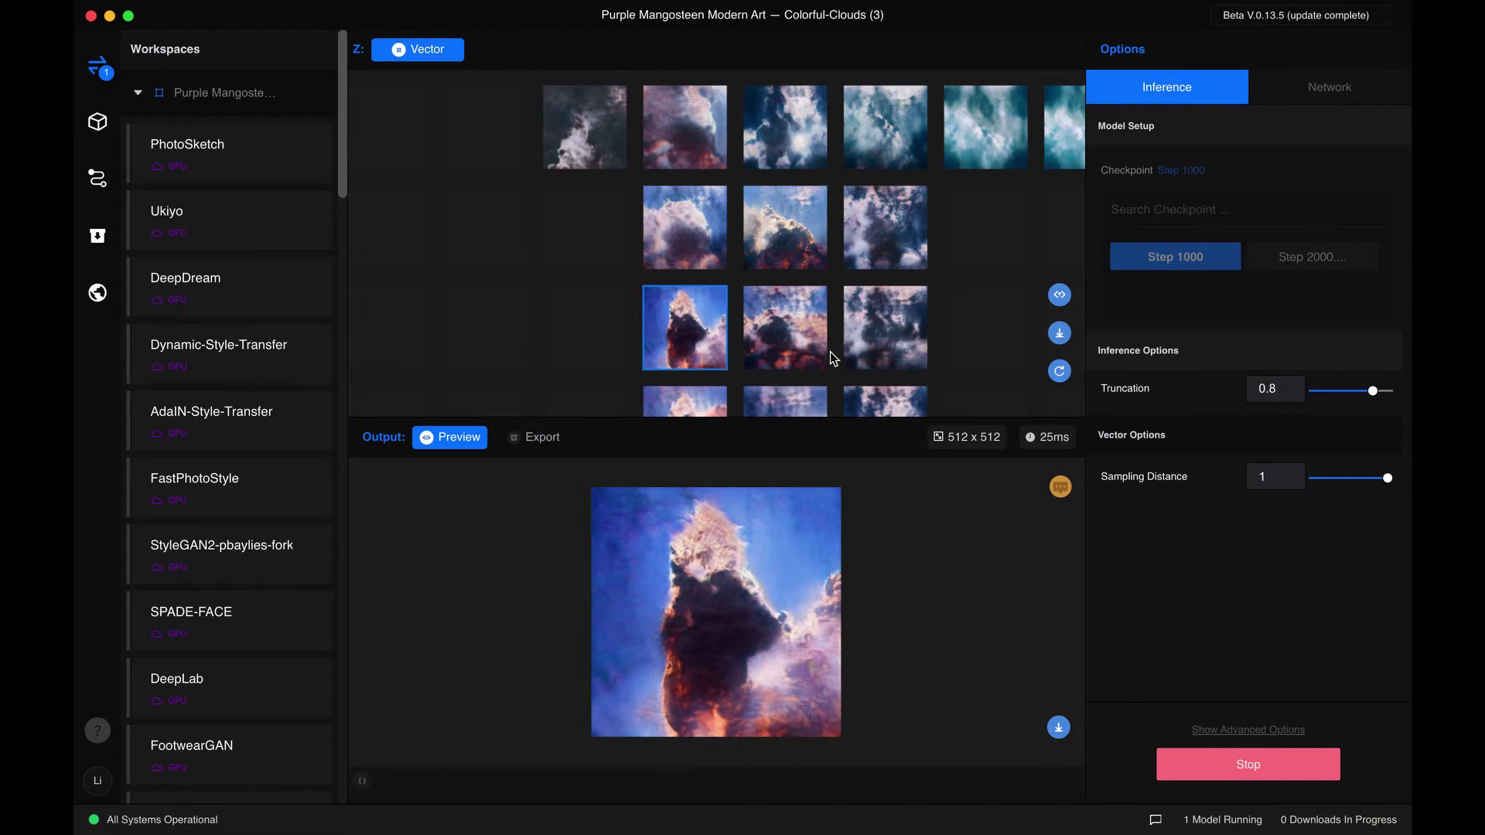
left_click(1335, 479)
Step: Lower Sampling Distance to 0.174 and pick a close neighbouring variant of the dark plume
left_click_drag(1326, 480, 1326, 480)
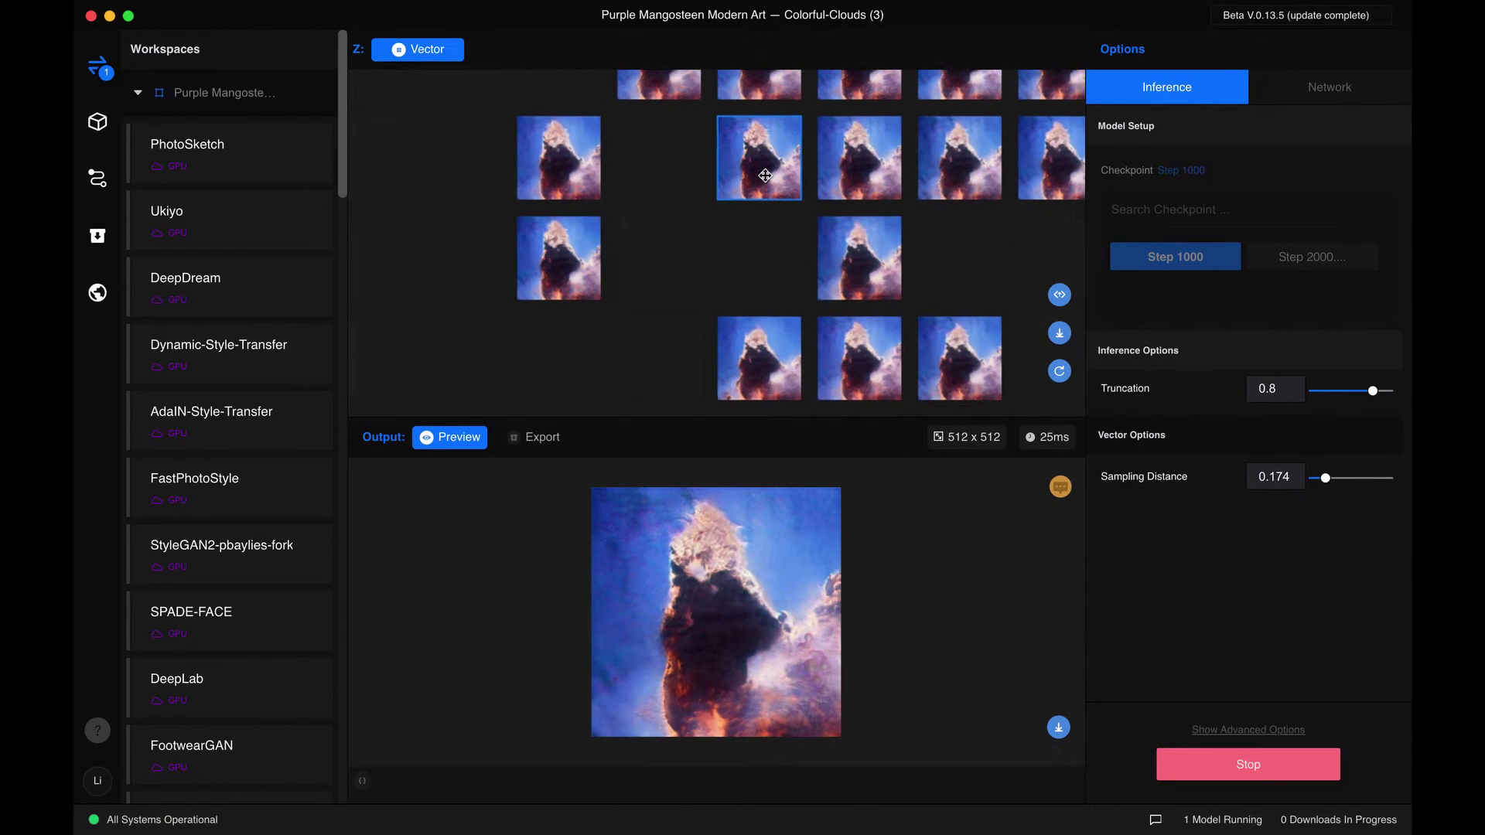
left_click(859, 165)
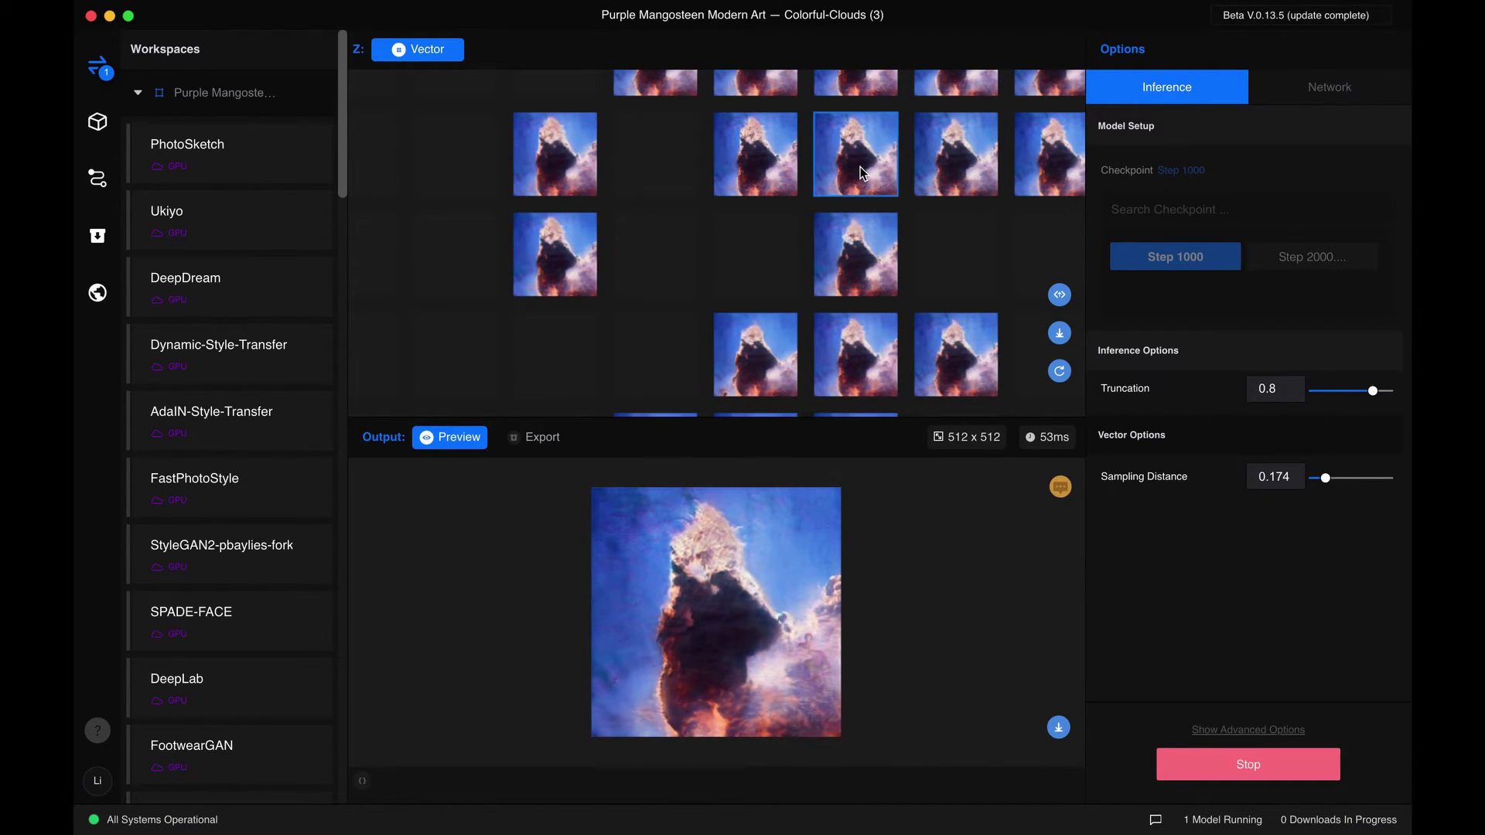
left_click(866, 367)
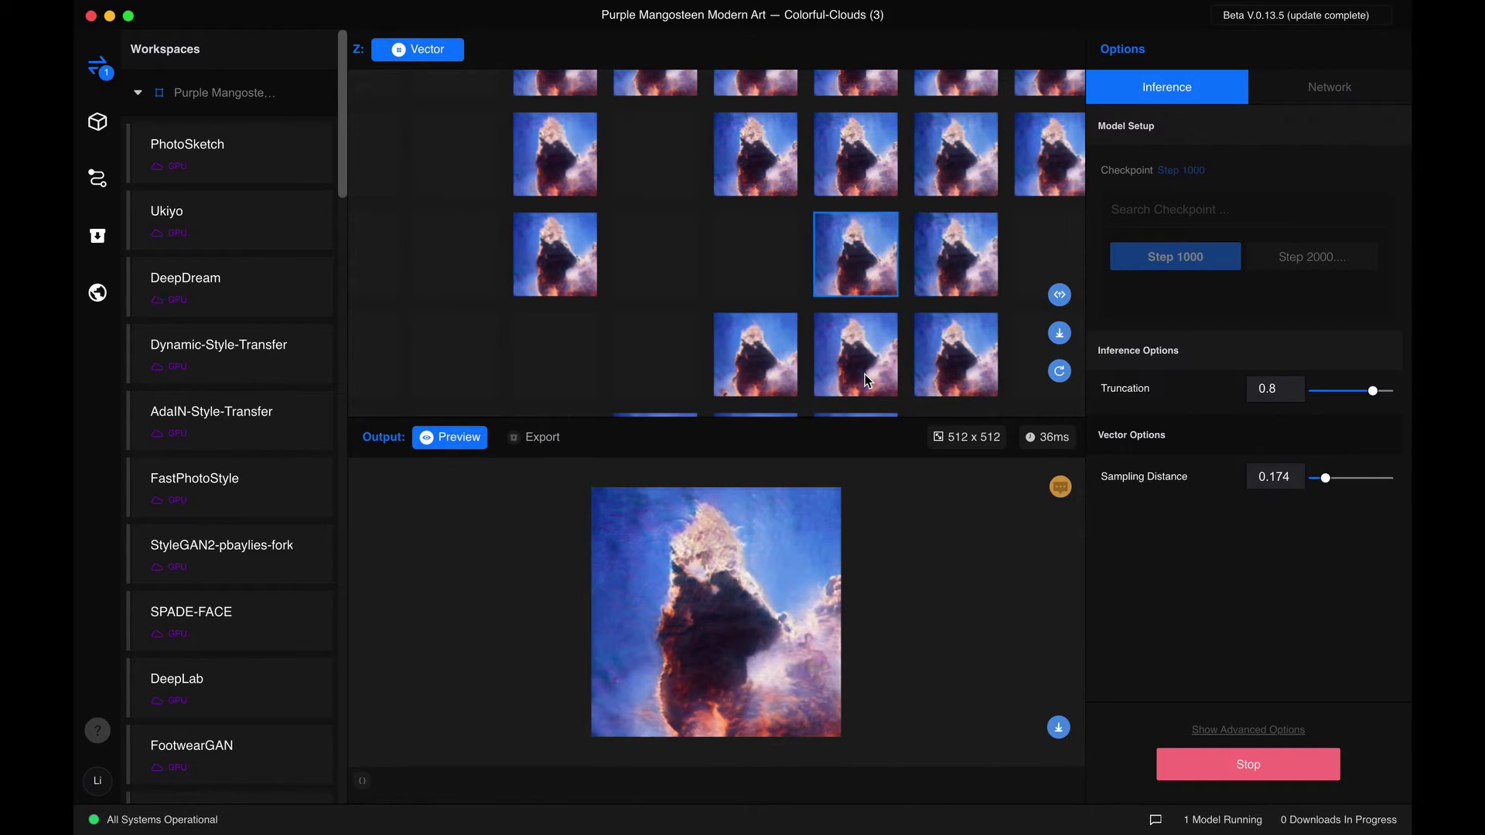
left_click(769, 377)
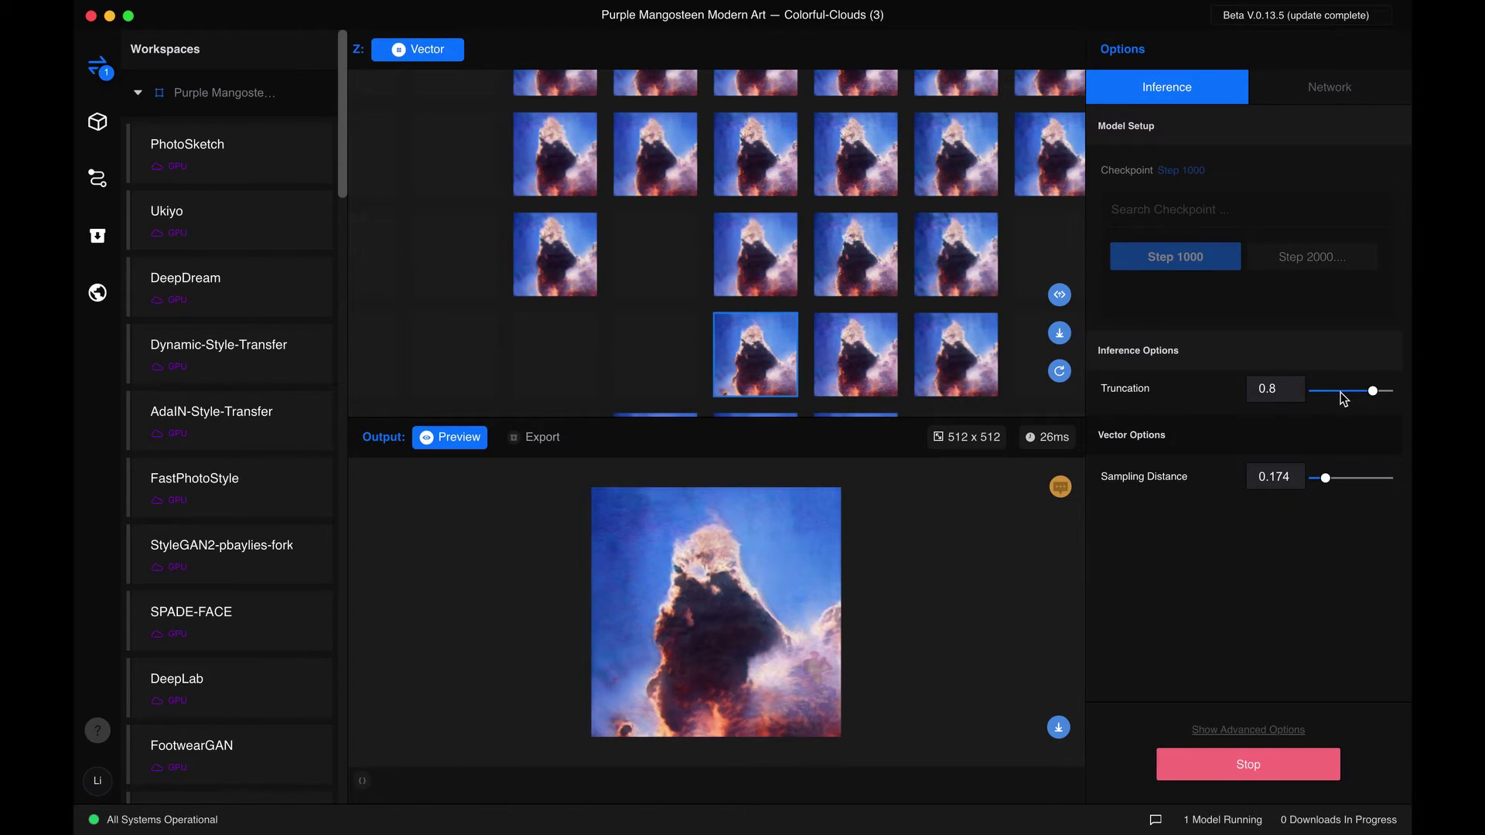
Step: Try Truncation values 1, 0.07, 0.75 and 0.42, then settle on 0.1
left_click(1393, 392)
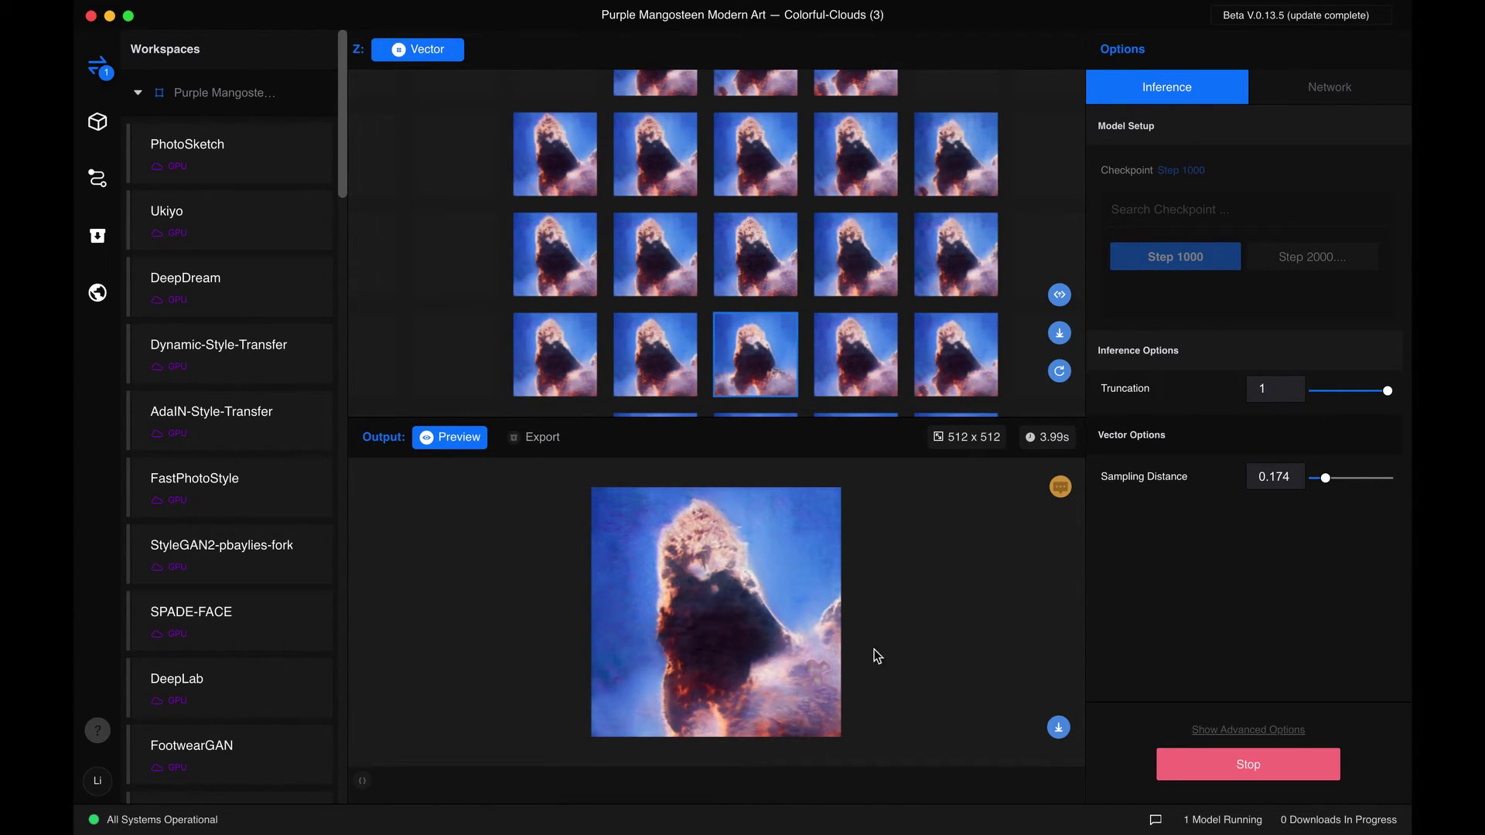
left_click(1319, 392)
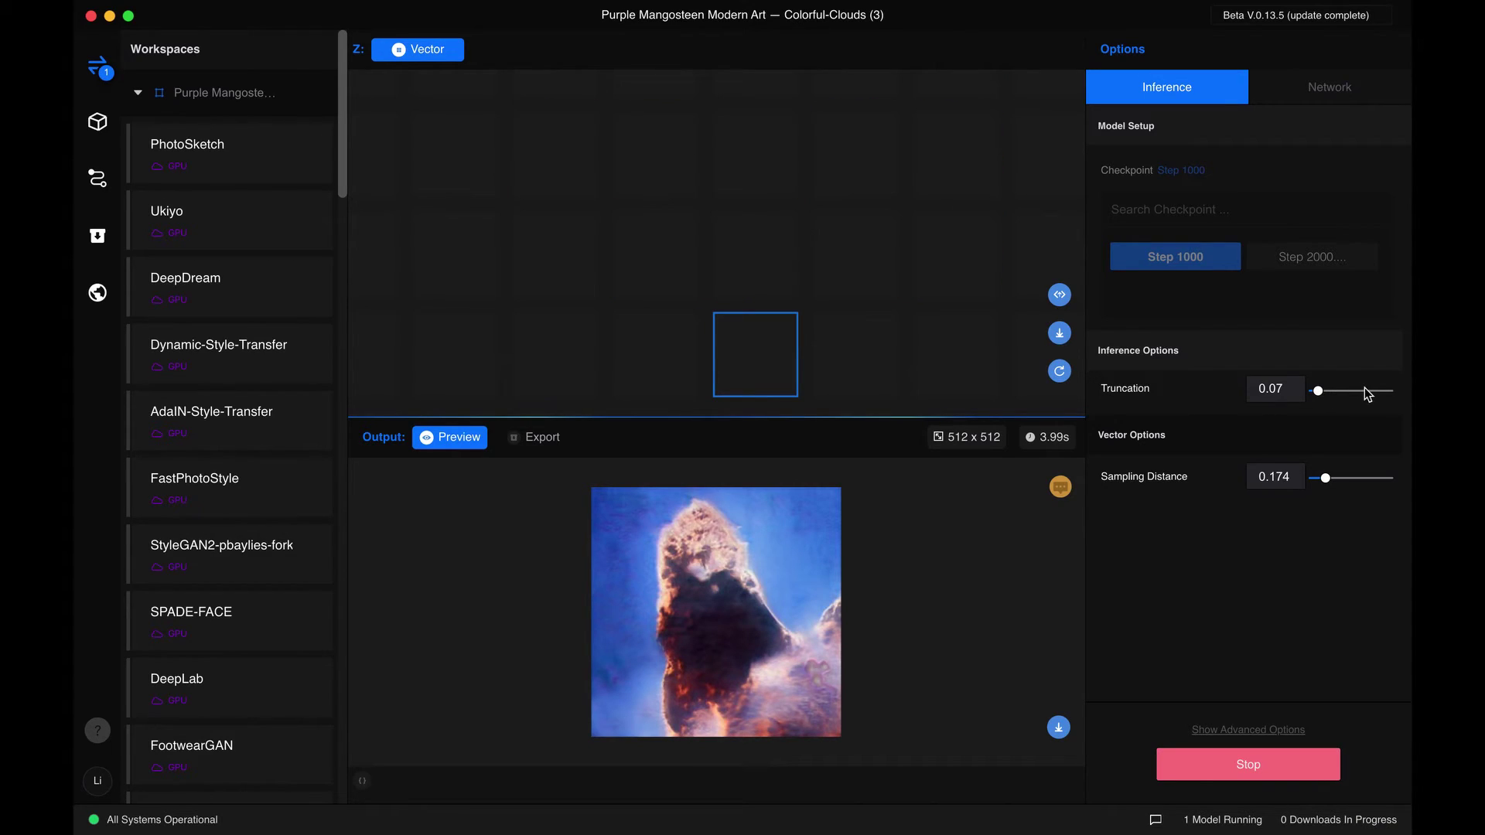
left_click(1369, 391)
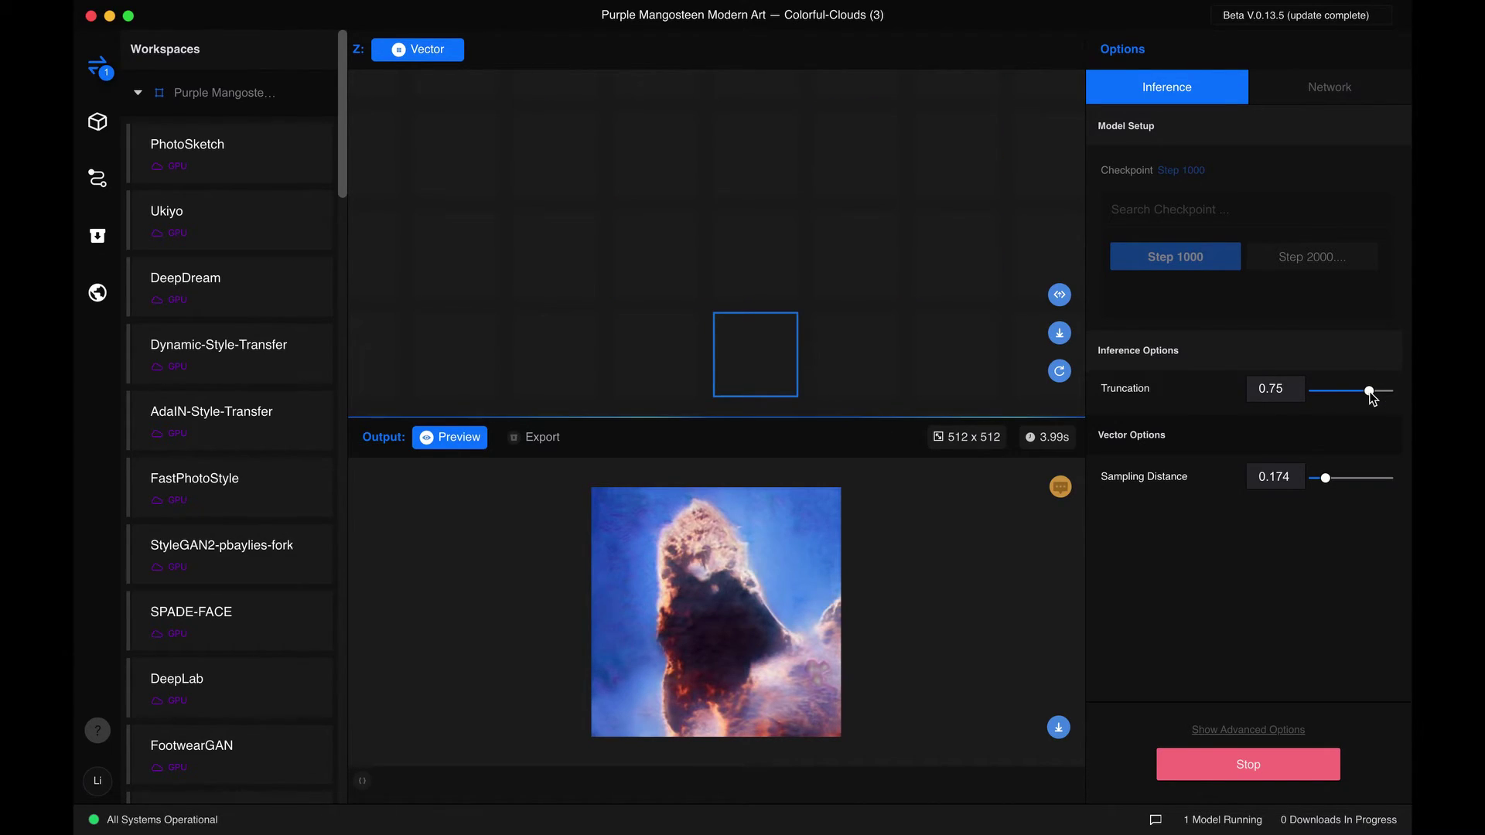
left_click(1344, 392)
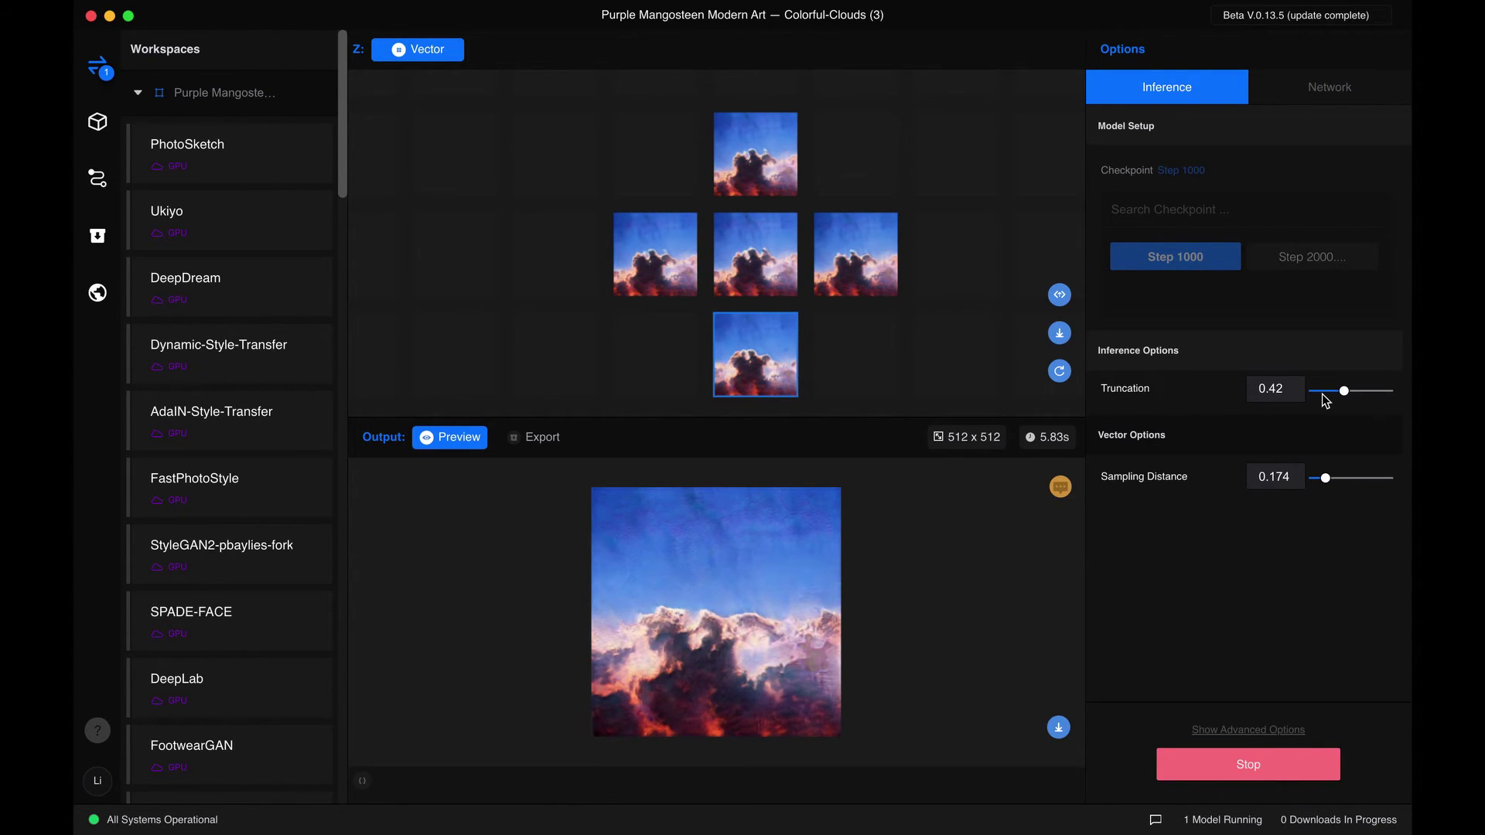
left_click(1320, 391)
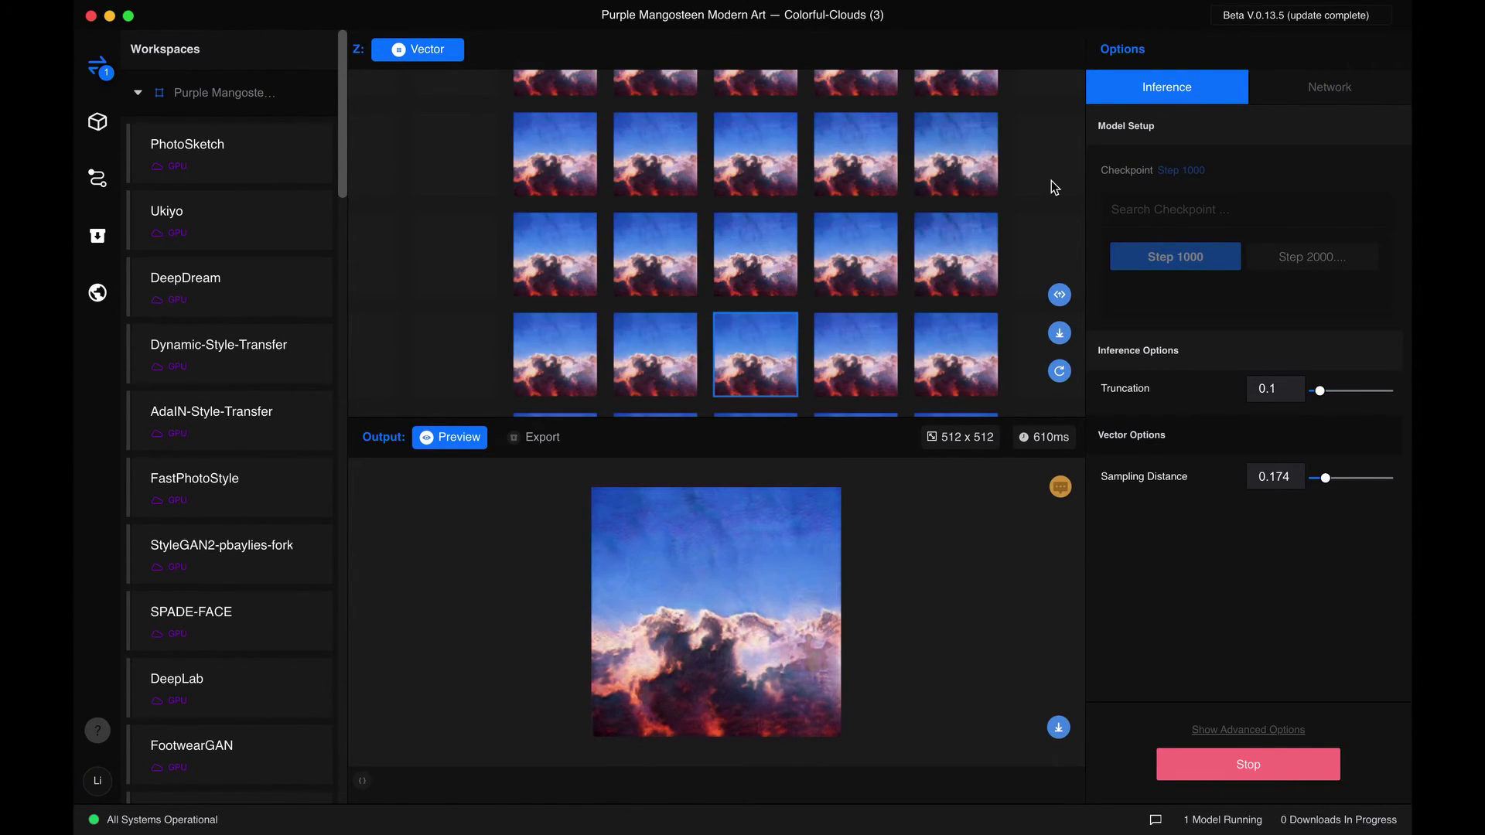
left_click(1058, 729)
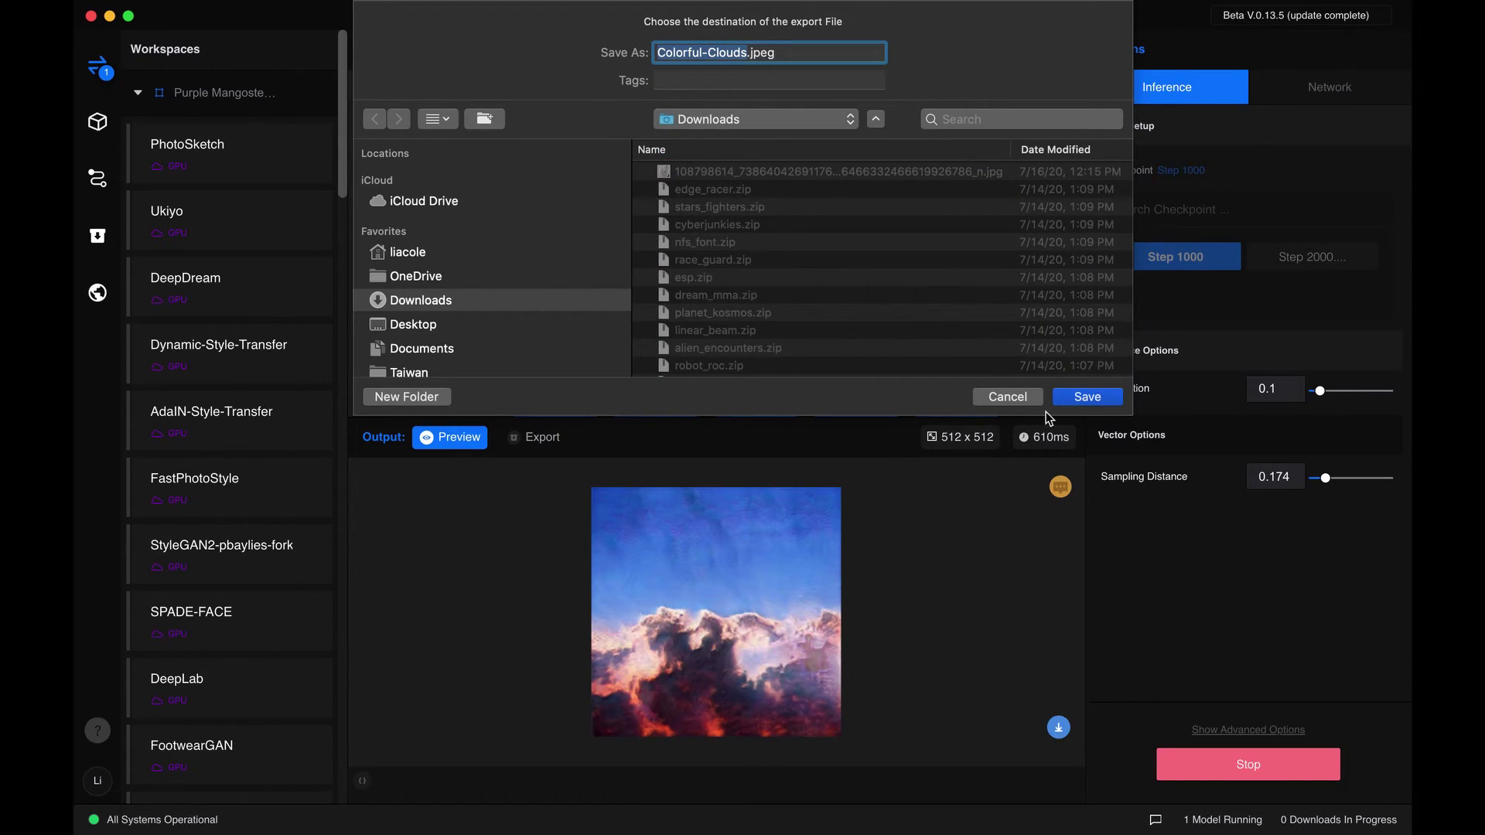
left_click(1022, 398)
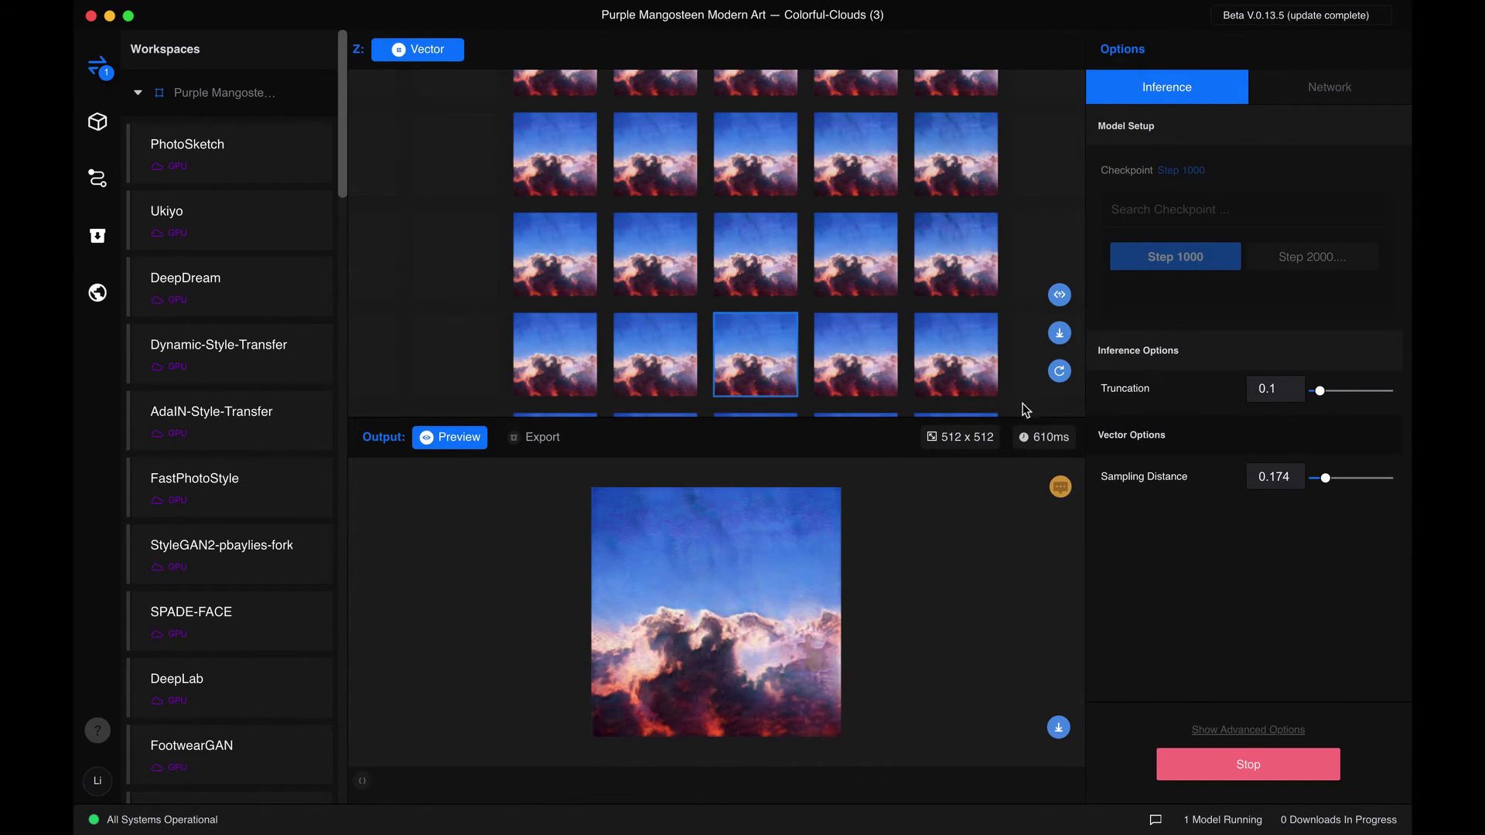
left_click(1059, 334)
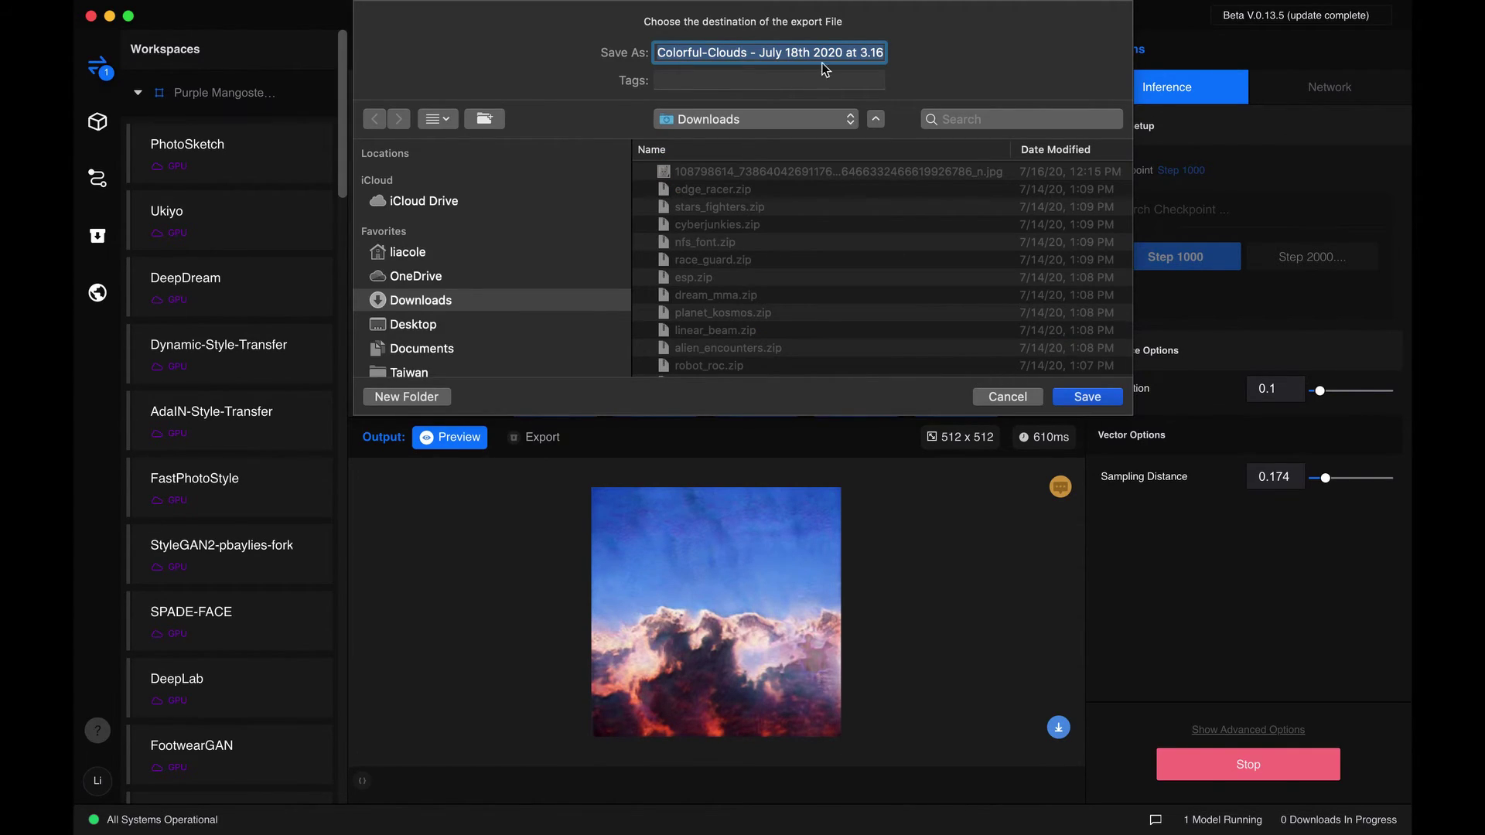
double_click(826, 53)
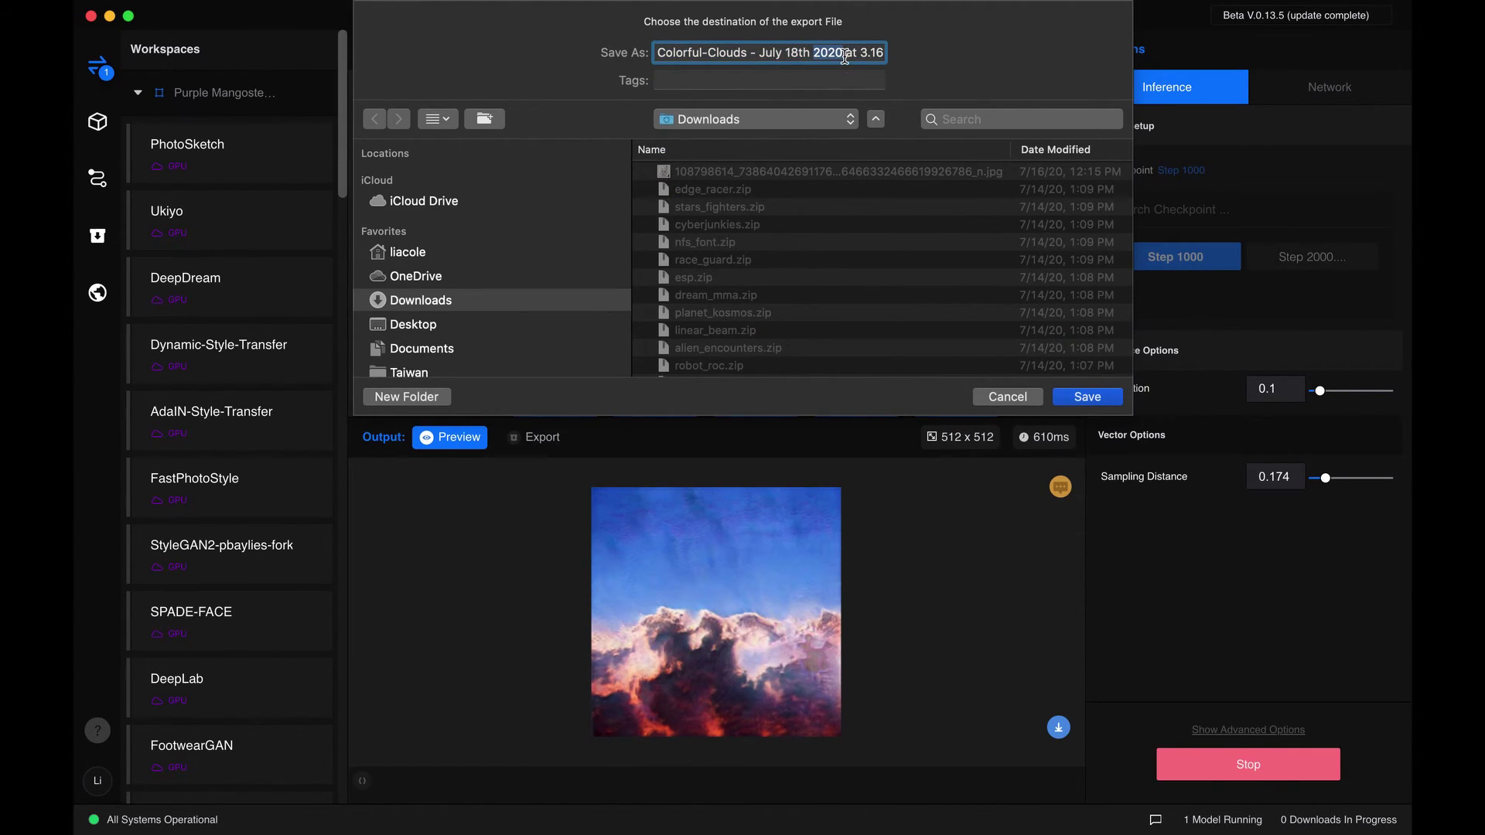
left_click(845, 52)
key("Down")
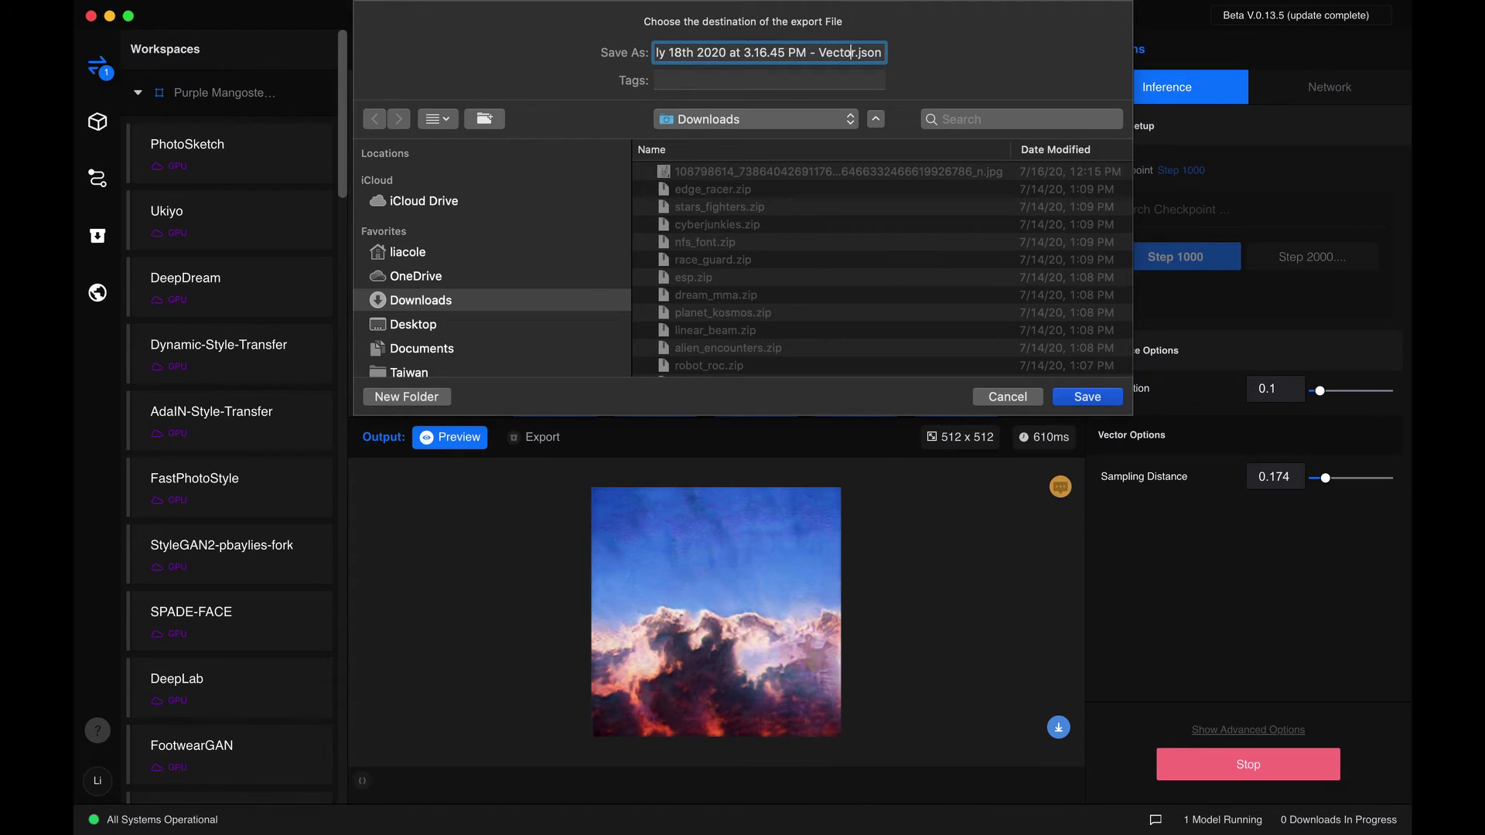
left_click(1018, 398)
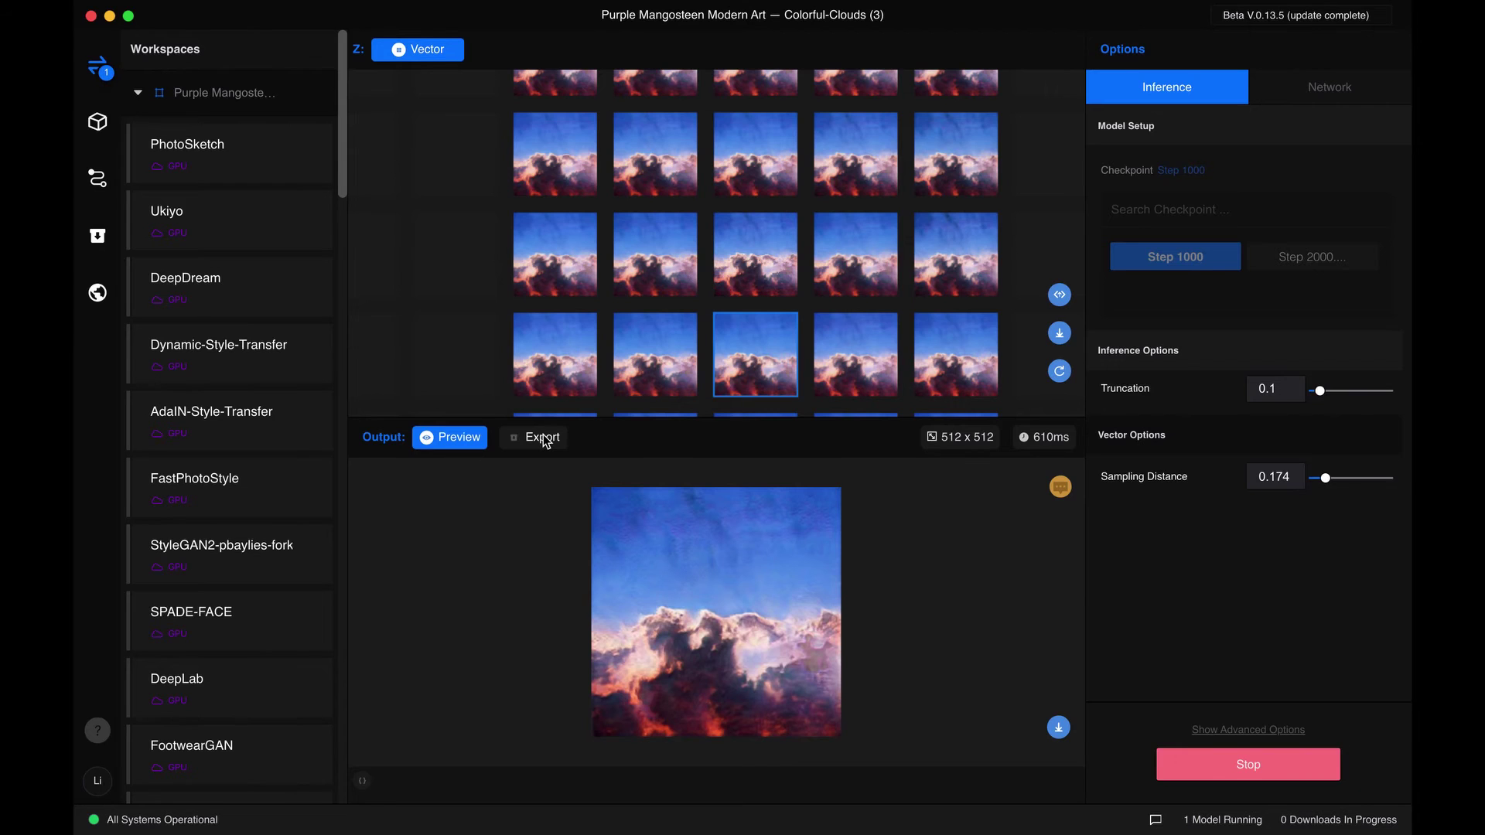
Step: In the Export dialog, set Number of Images to Generate to 81 at truncation 0.8, checkpoint Step 1000
left_click(543, 438)
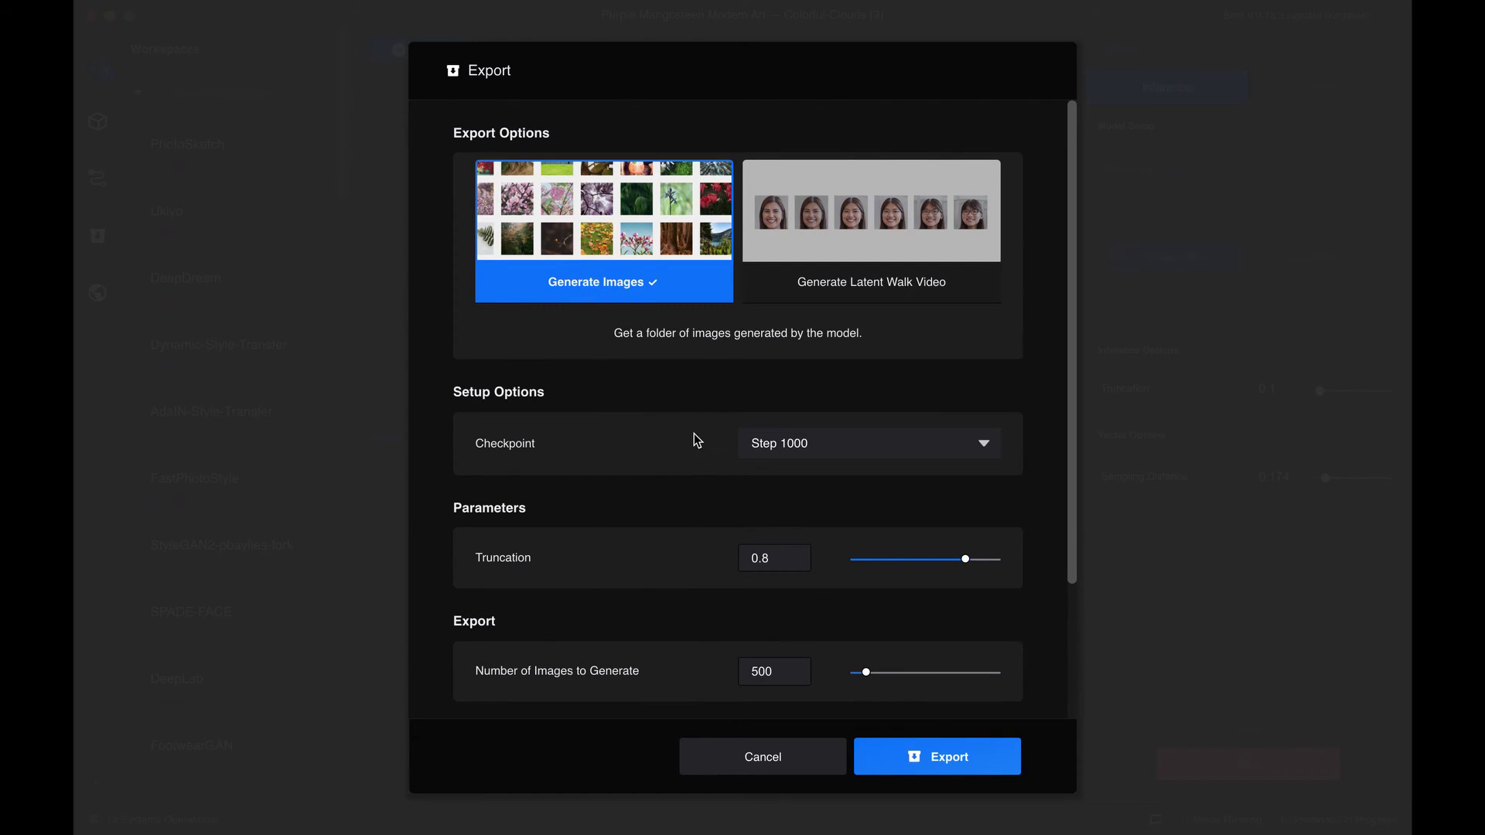
scroll(694, 435, "down", 3)
double_click(755, 504)
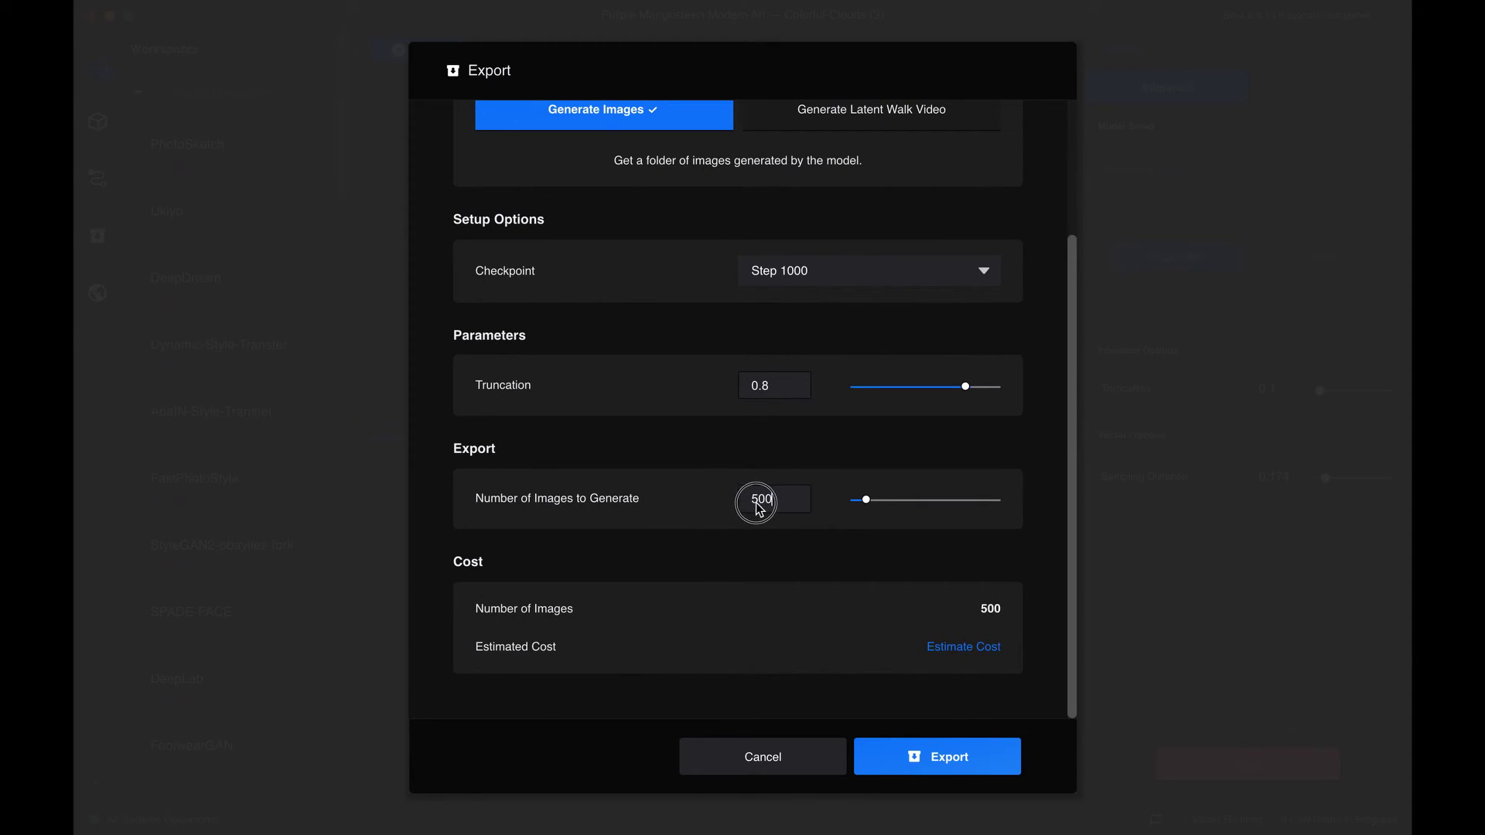
left_click(757, 503)
left_click(880, 501)
left_click(855, 500)
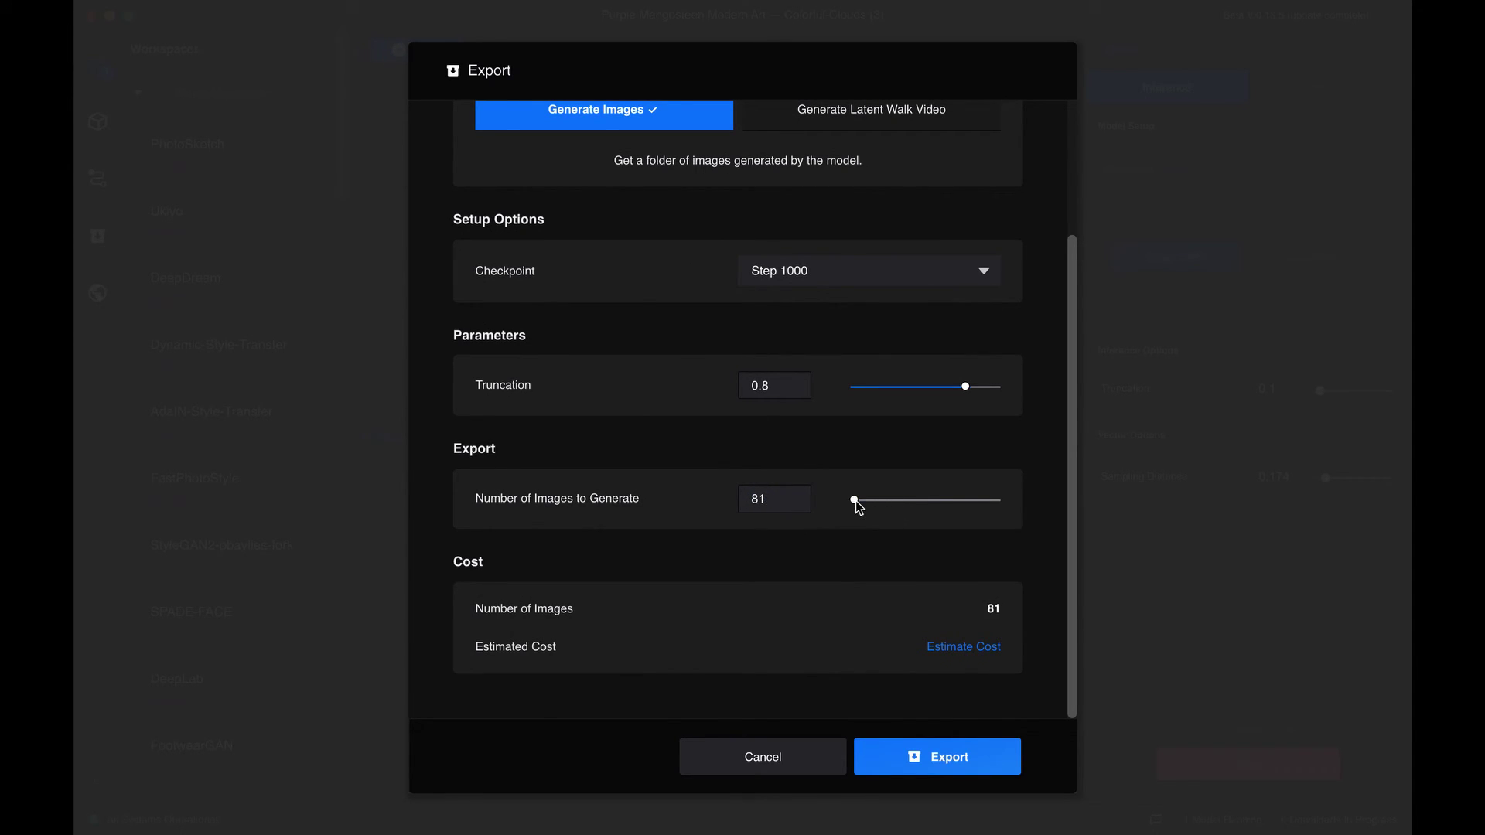
double_click(769, 500)
scroll(676, 448, "up", 2)
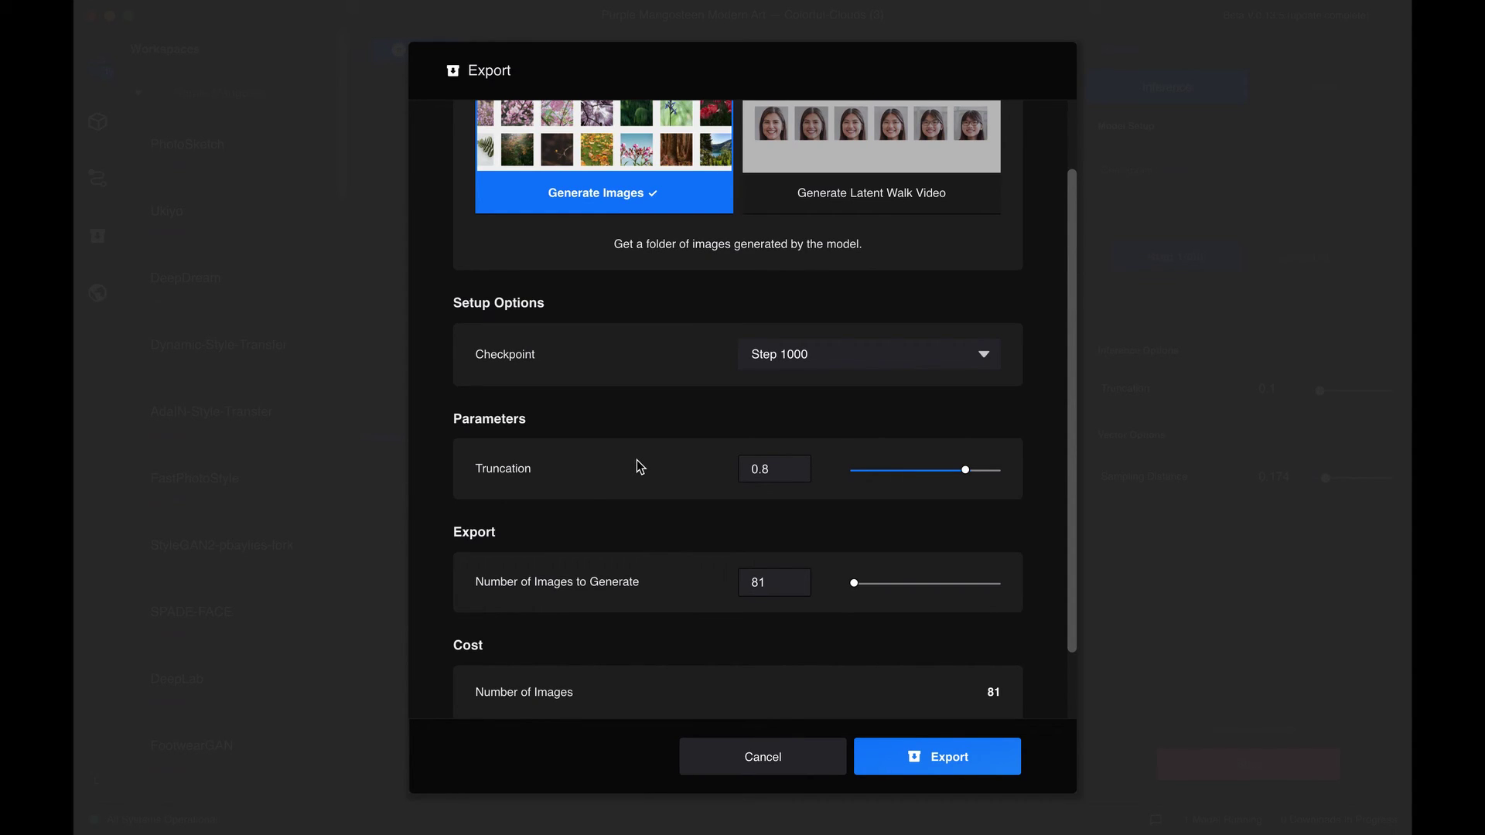
scroll(654, 433, "up", 2)
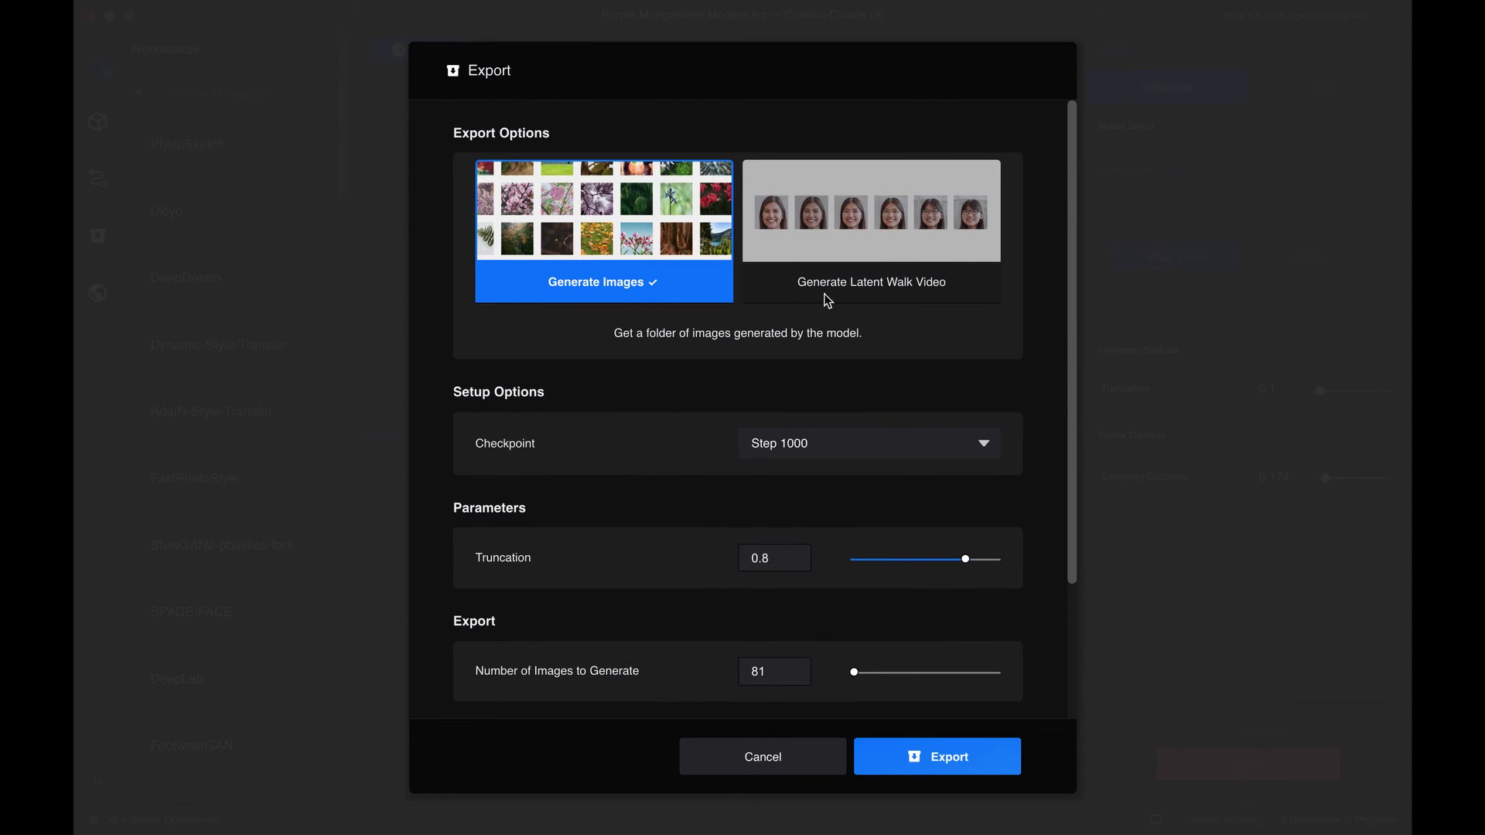
Step: Switch the export to a Latent Walk Video: 5 keyframes, 6 seconds apart, 30 fps, 30 seconds
left_click(899, 256)
scroll(699, 498, "down", 3)
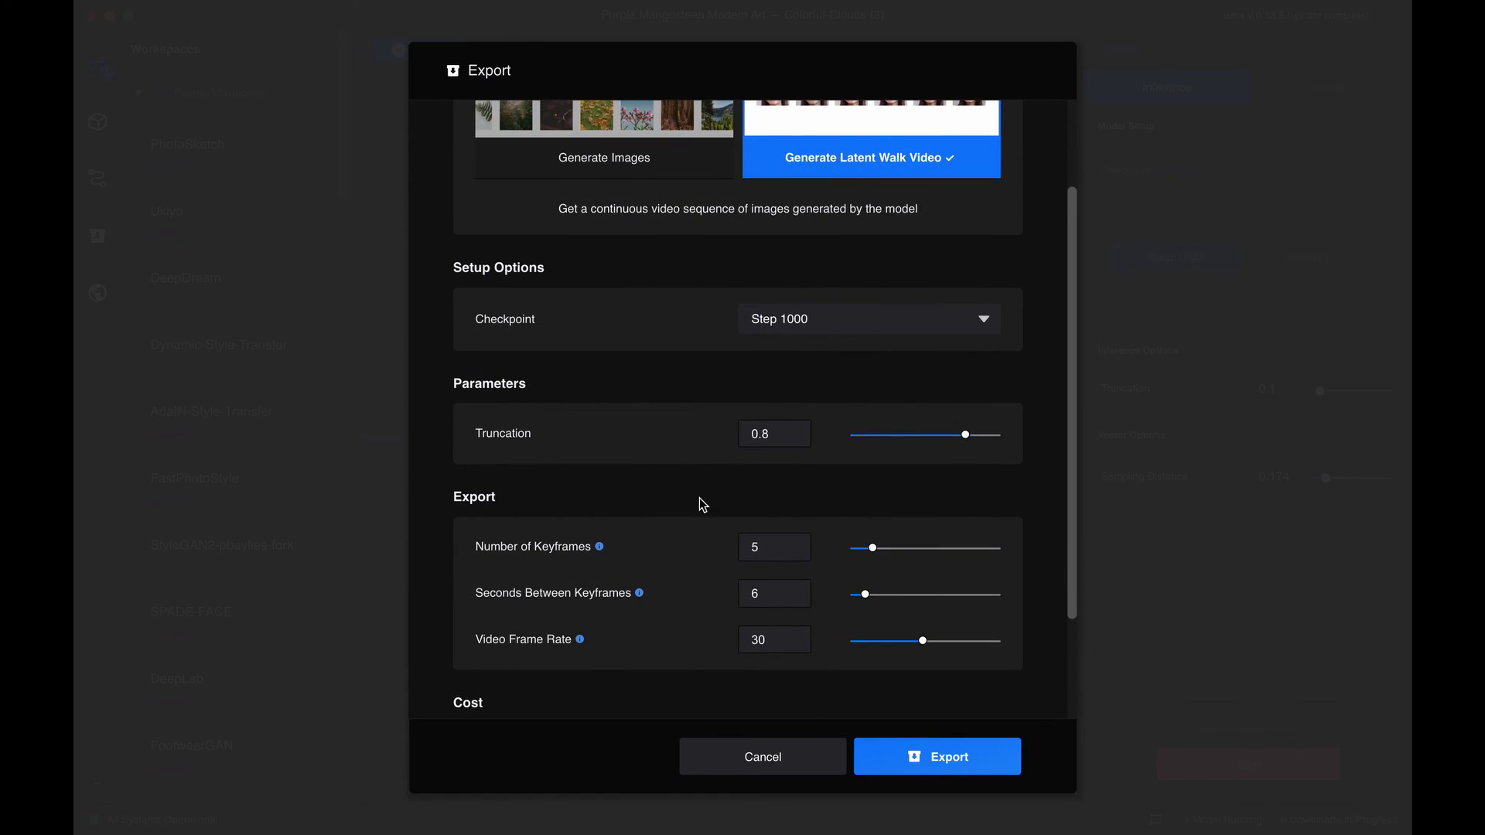
scroll(699, 498, "down", 1)
Step: Inspect the Number of Keyframes value and its info tooltip, then cancel without exporting
double_click(744, 513)
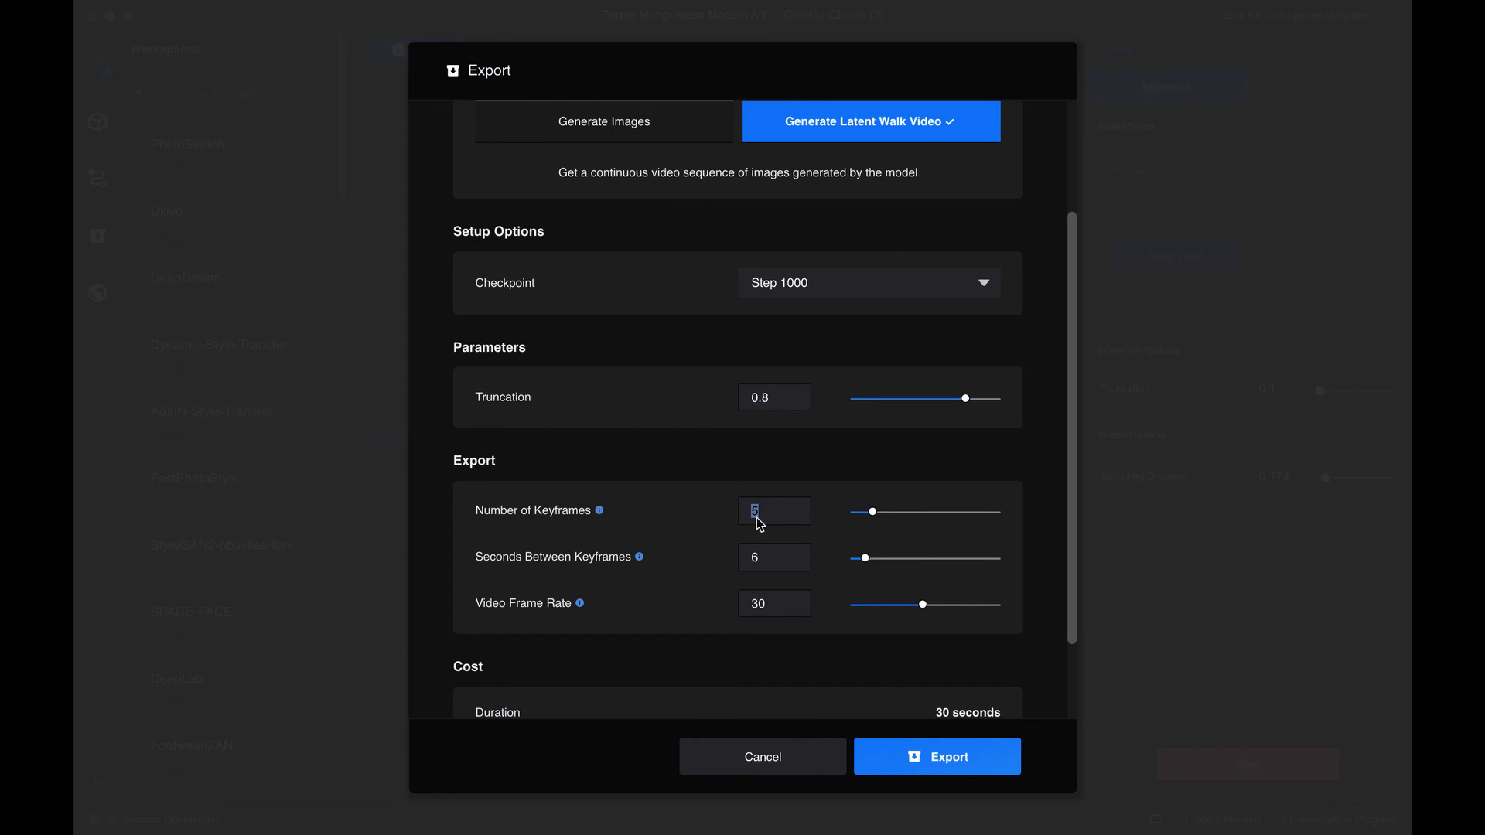
double_click(759, 513)
left_click(653, 514)
mouse_move(600, 513)
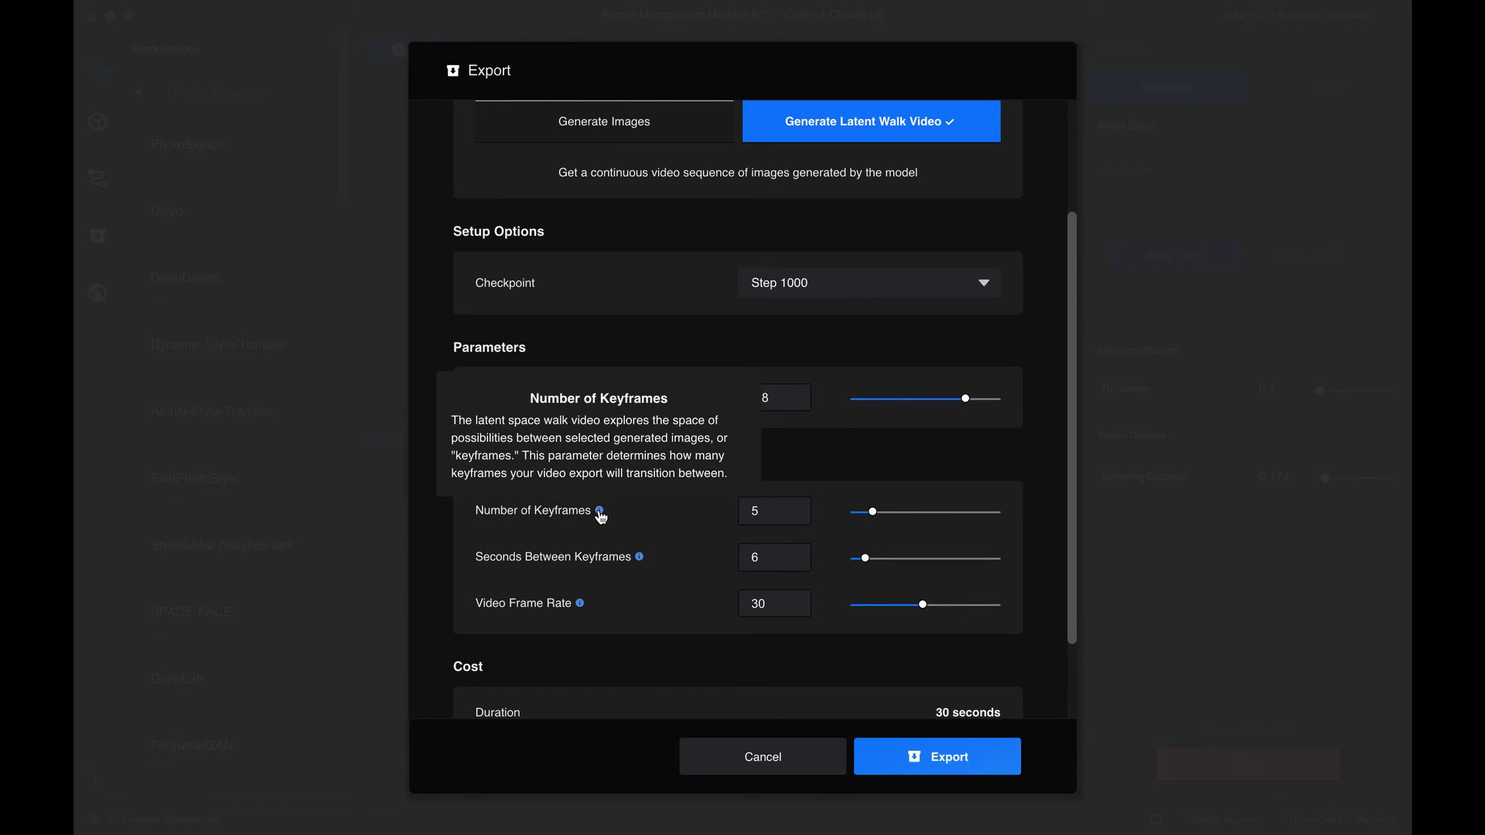
left_click(764, 752)
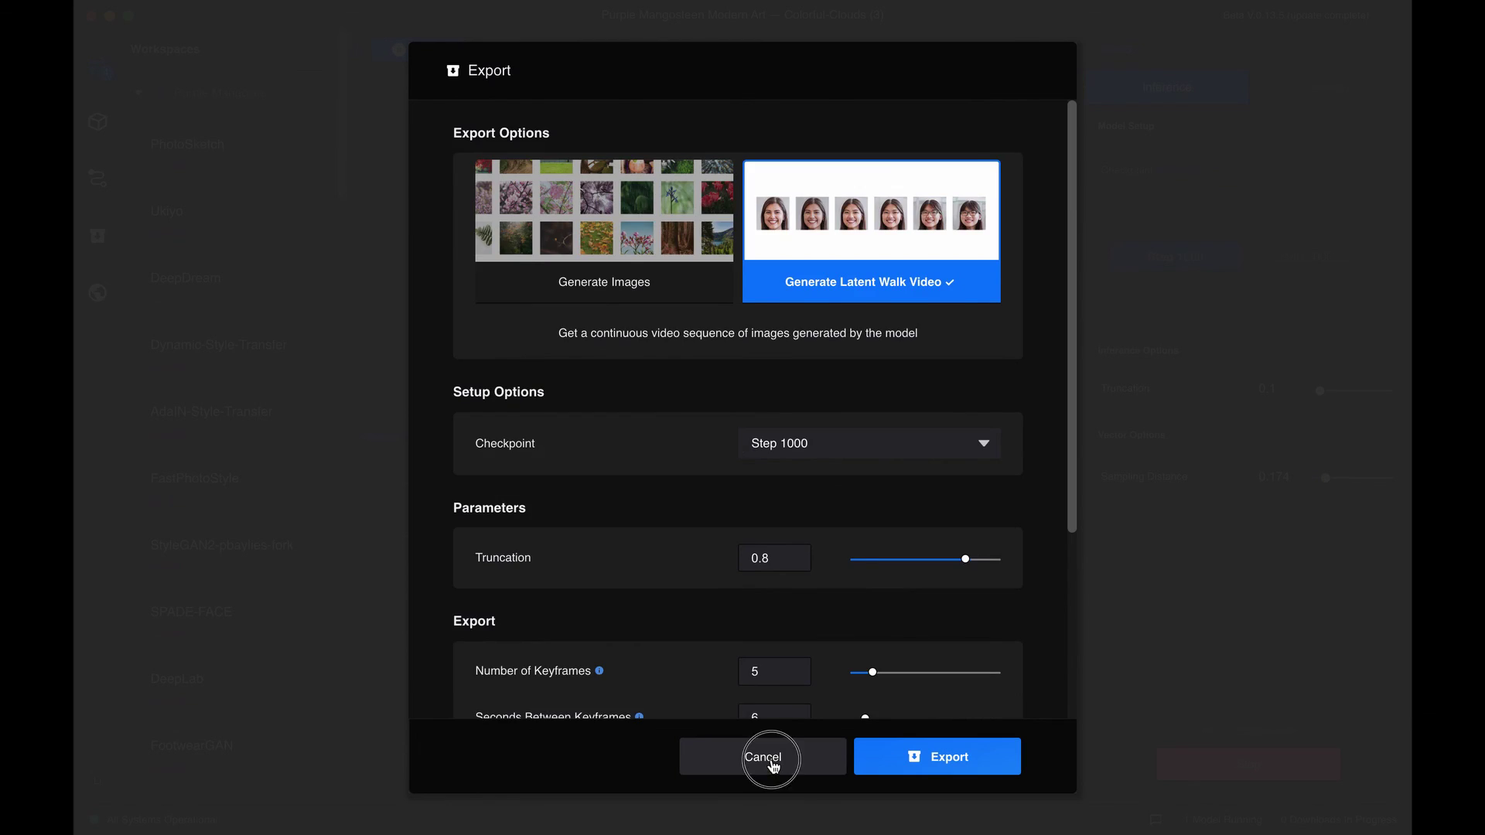